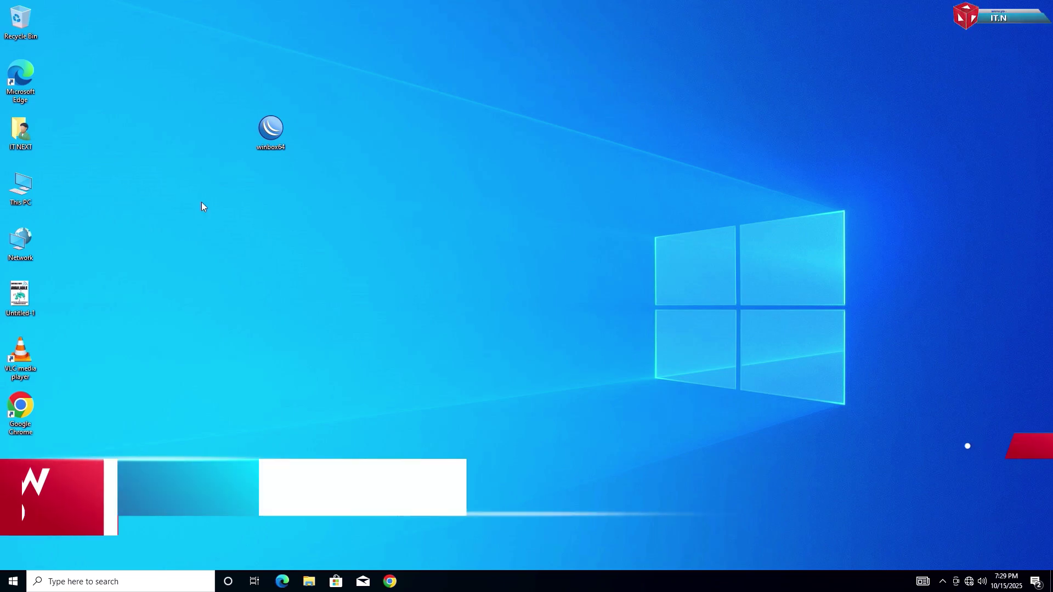
Check This PC's About page showing Windows version 22H2, then close Settings
right_click(22, 188)
click(106, 313)
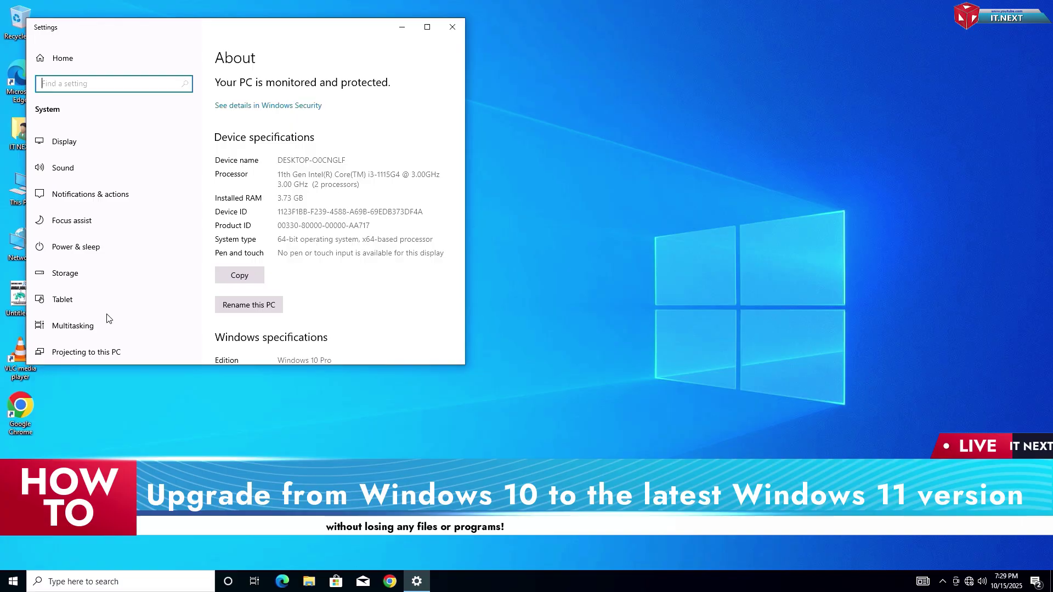
scroll(408, 324, down, 2)
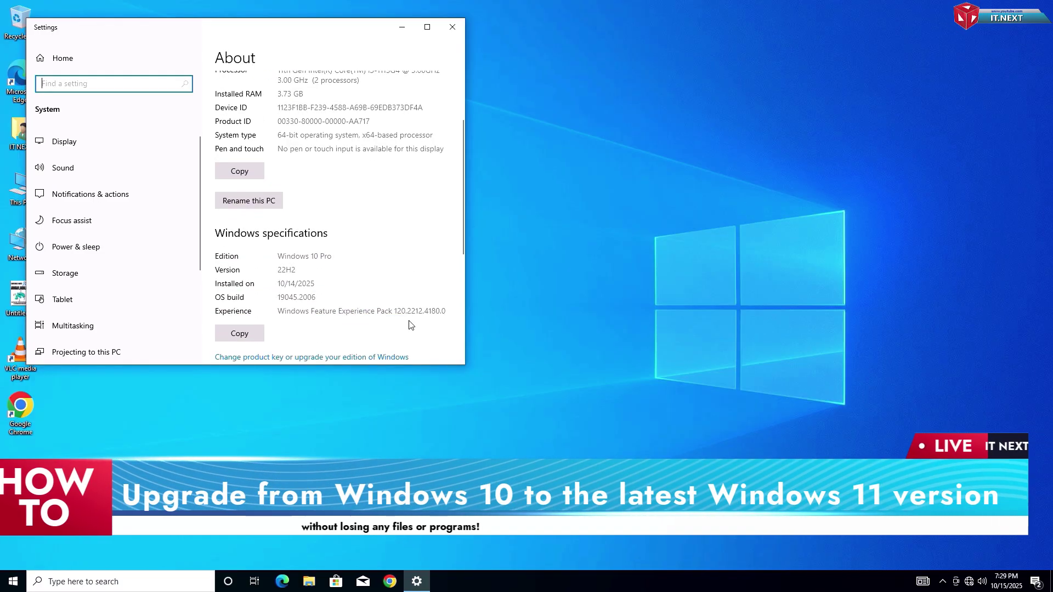
double_click(286, 270)
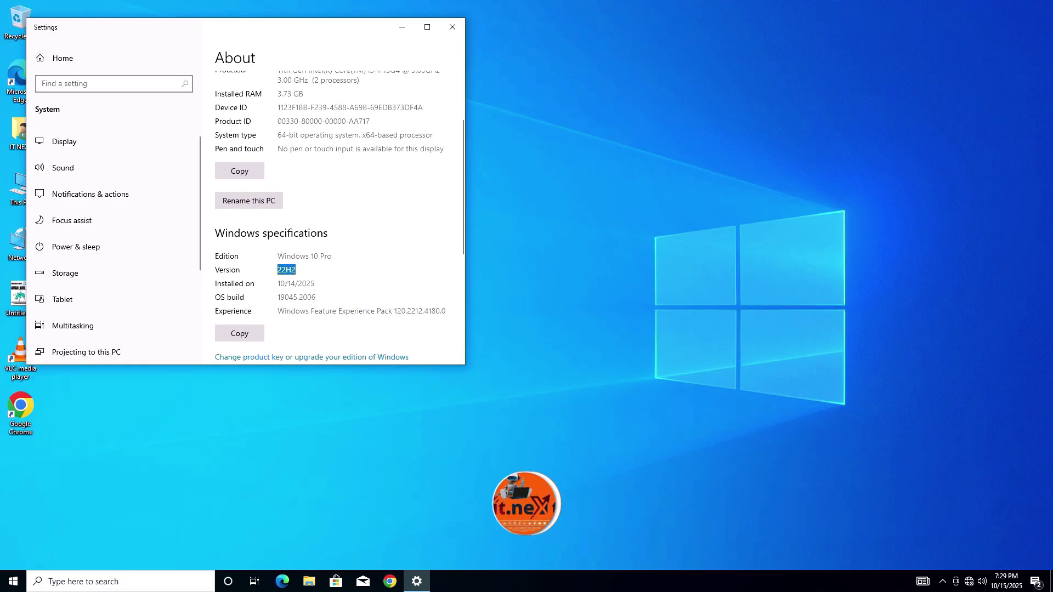
click(453, 27)
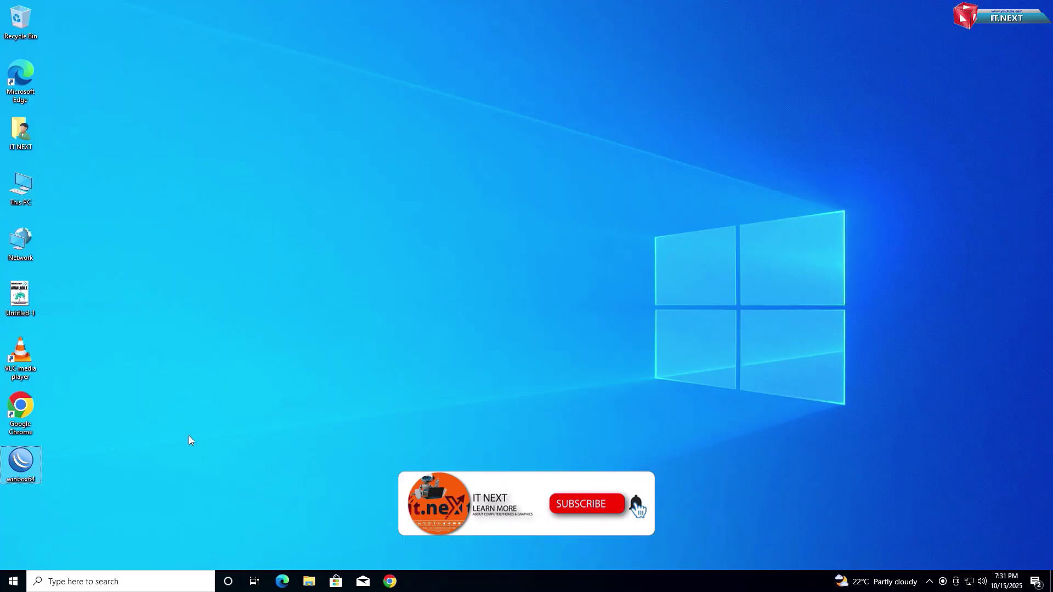
In Chrome, search for 'download windows 11'
click(20, 409)
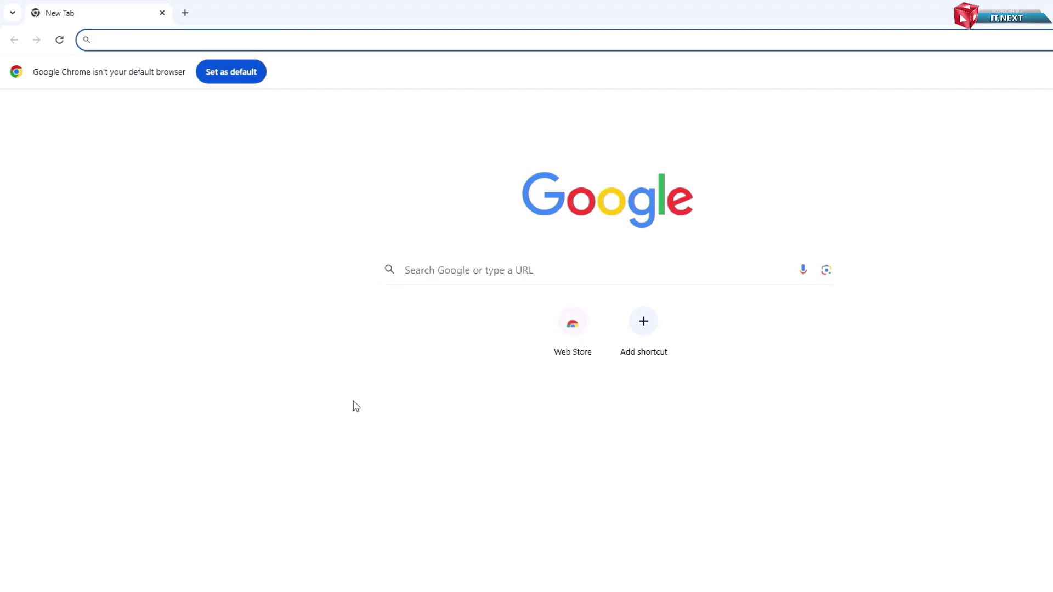
click(483, 40)
text(downloa)
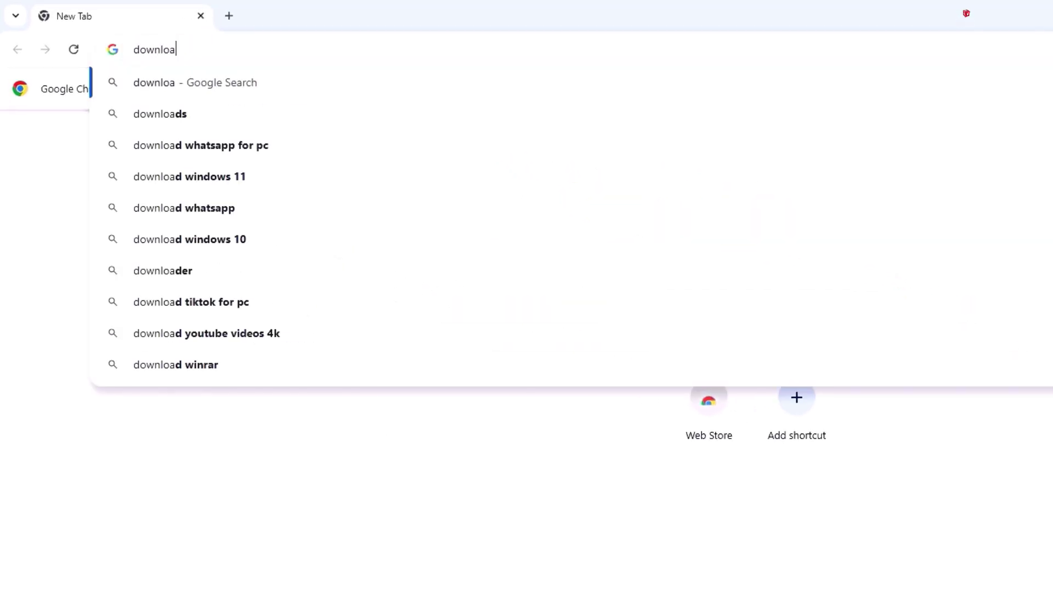
text(d windows 11)
key(Return)
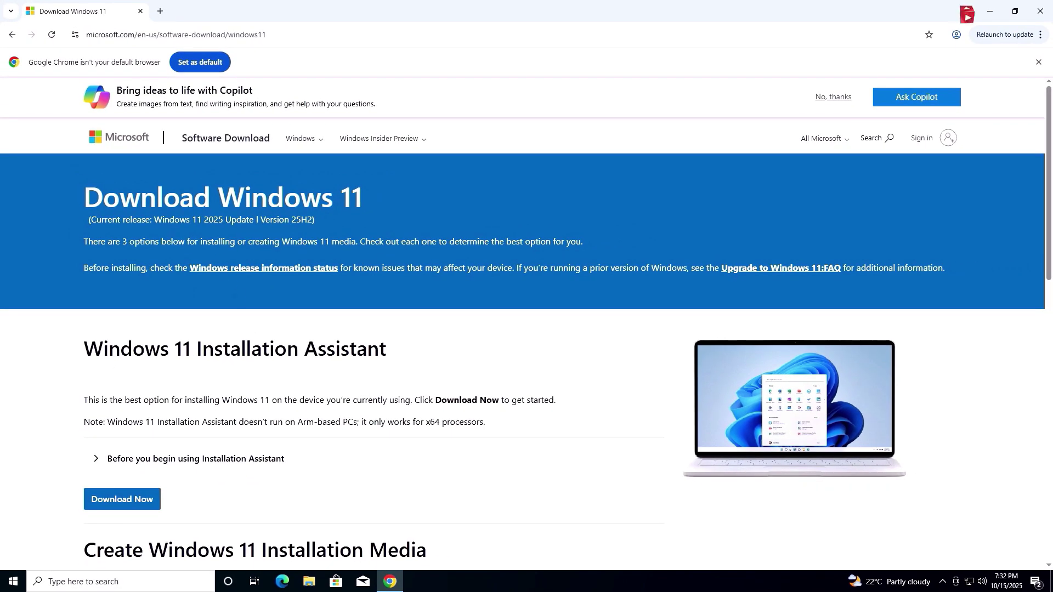
Select 'Windows 11 (multi-edition ISO for x64 devices)' in the ISO download list and confirm
scroll(359, 400, down, 8)
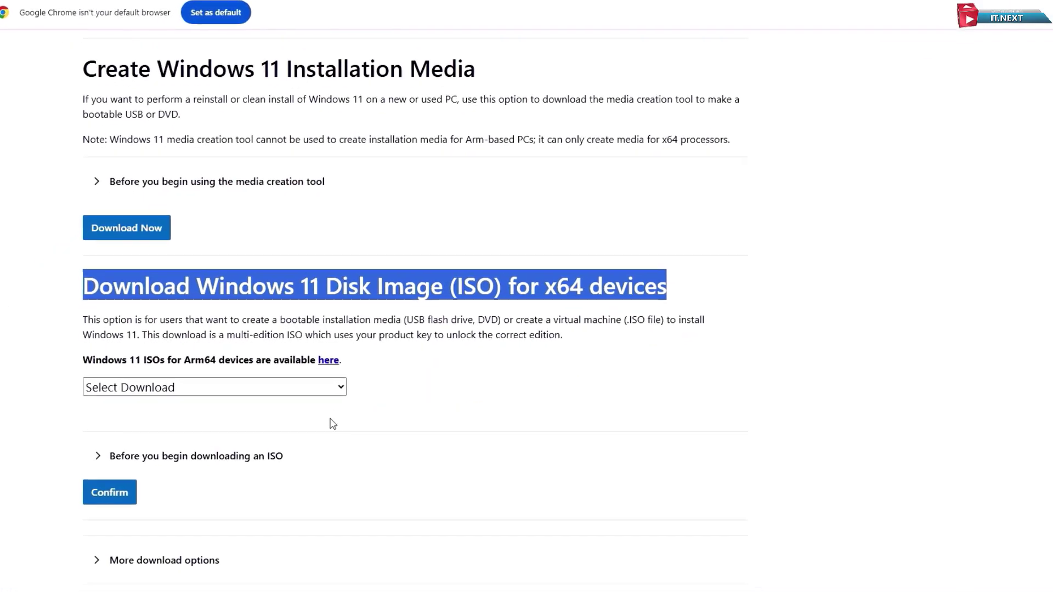
click(365, 386)
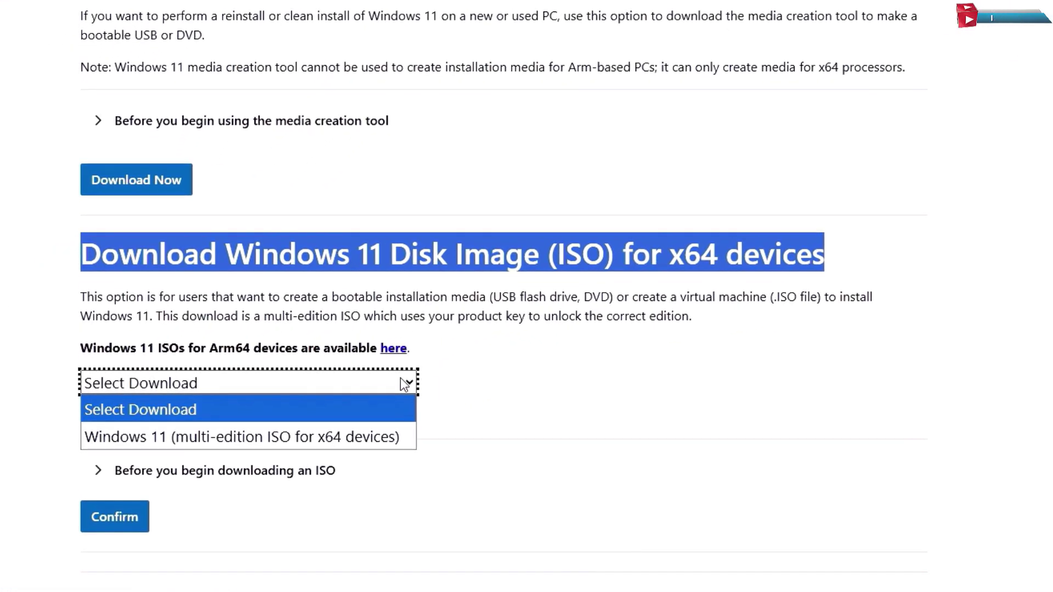
click(348, 436)
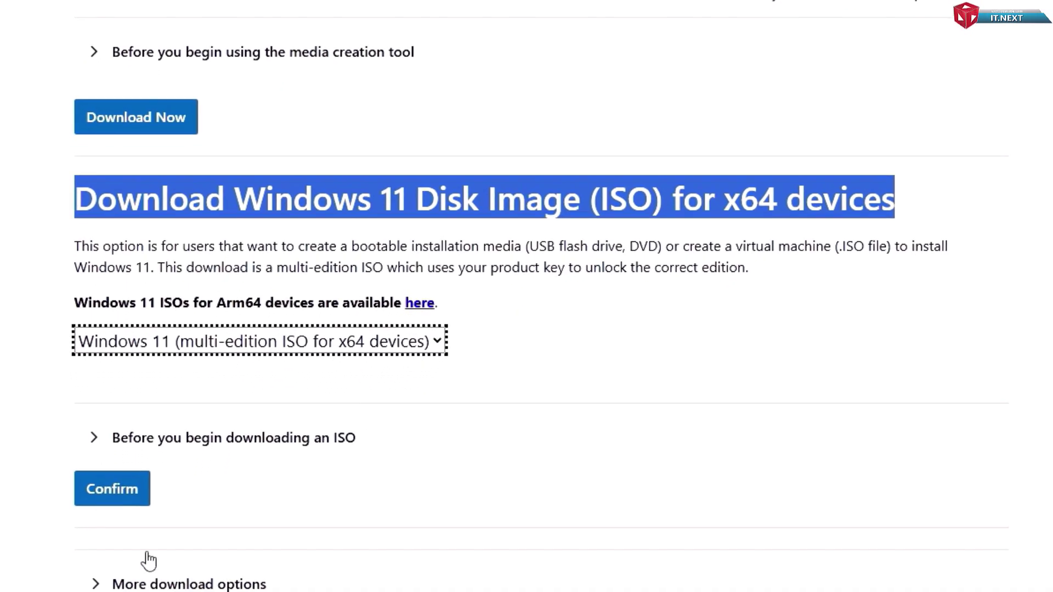
click(124, 497)
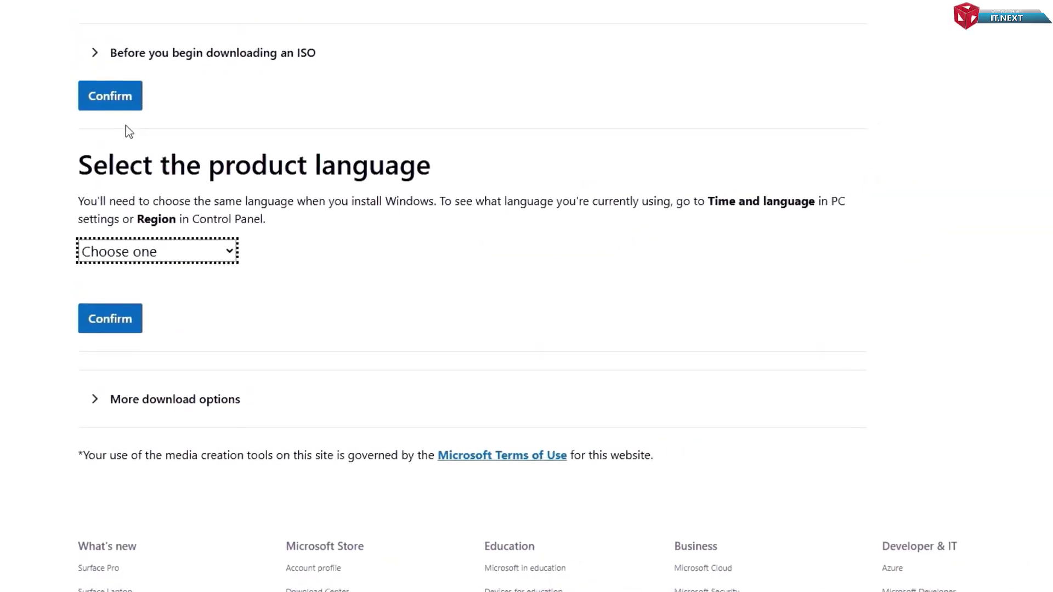
Restore the browser from full screen and move it aside to expose the desktop
drag(82, 230, 366, 247)
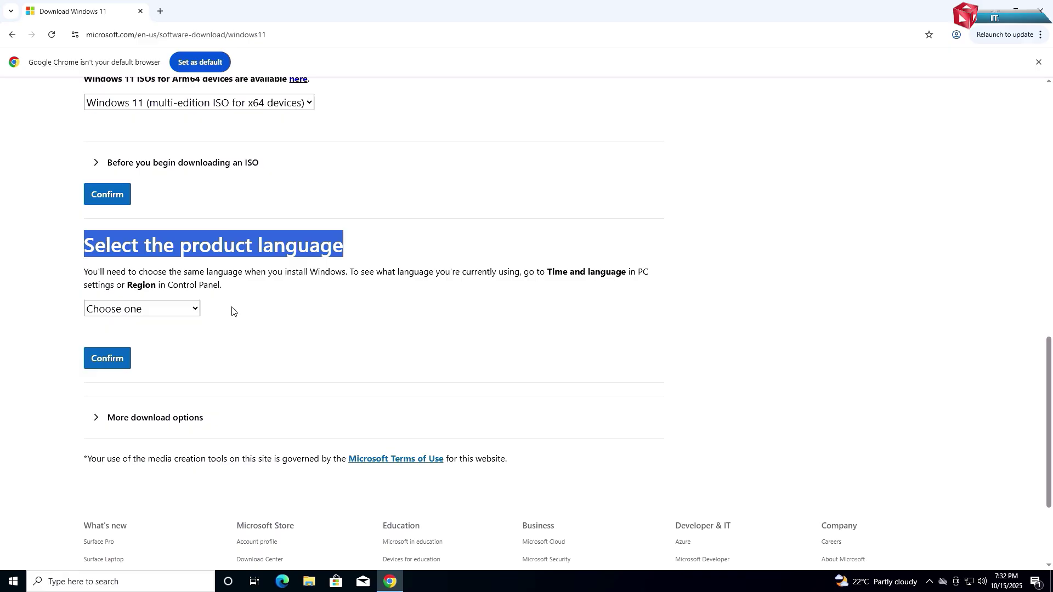
double_click(486, 22)
drag(384, 16, 847, 42)
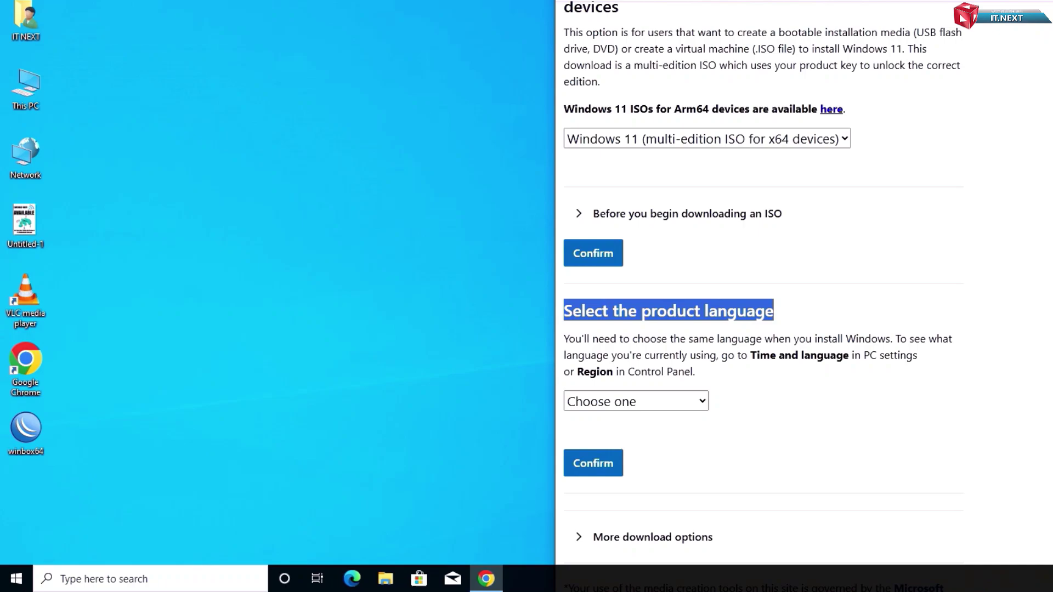
click(16, 579)
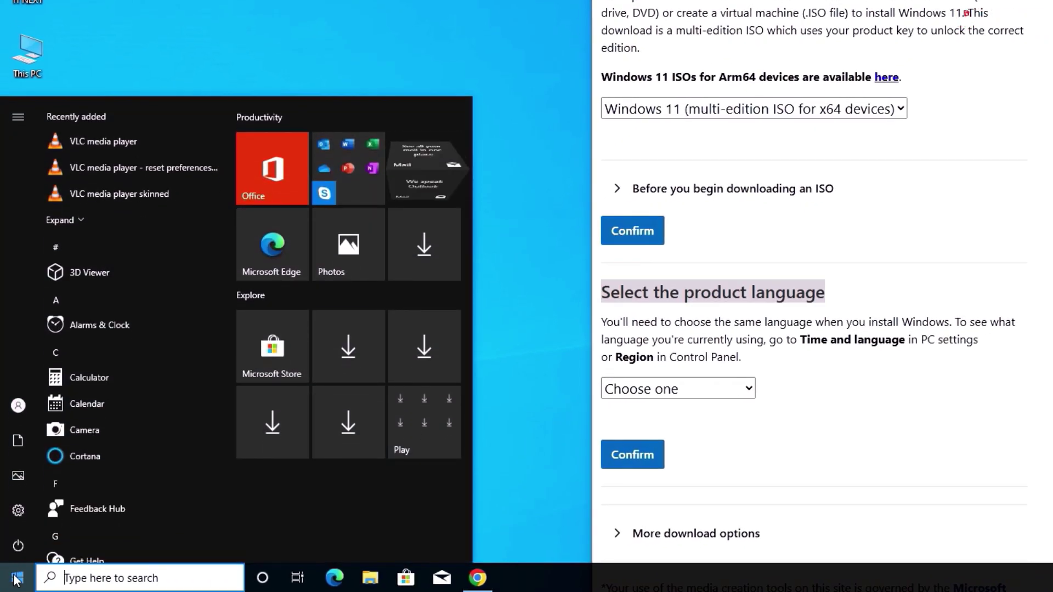
click(16, 515)
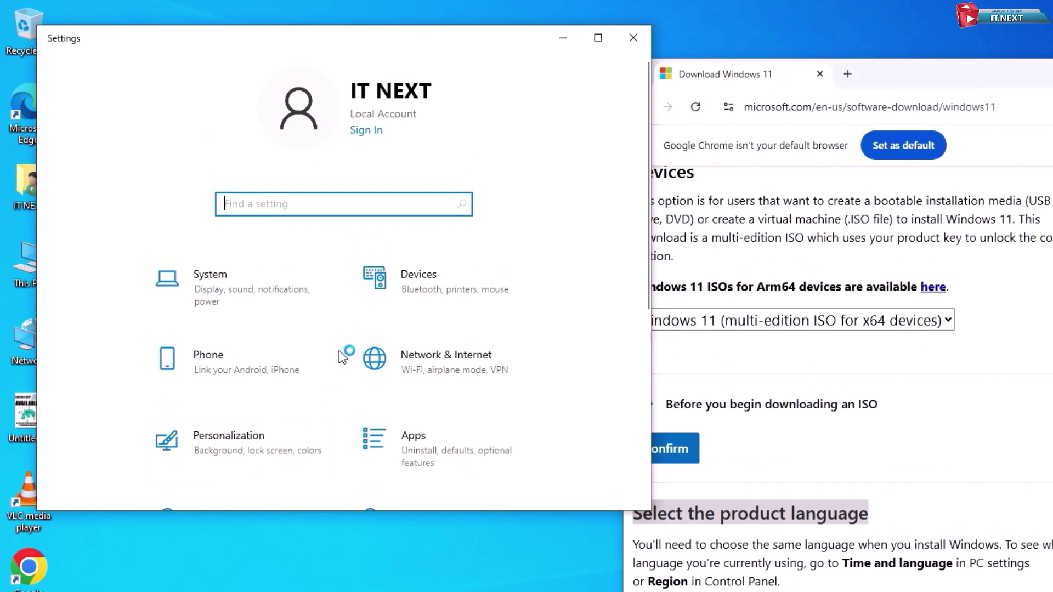
scroll(339, 350, down, 3)
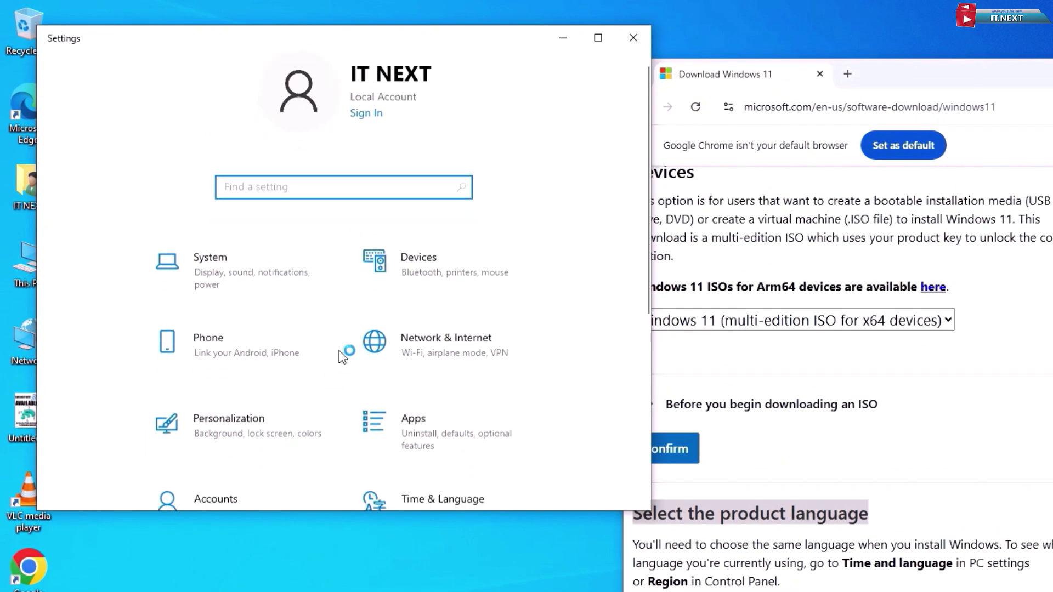
scroll(341, 357, up, 2)
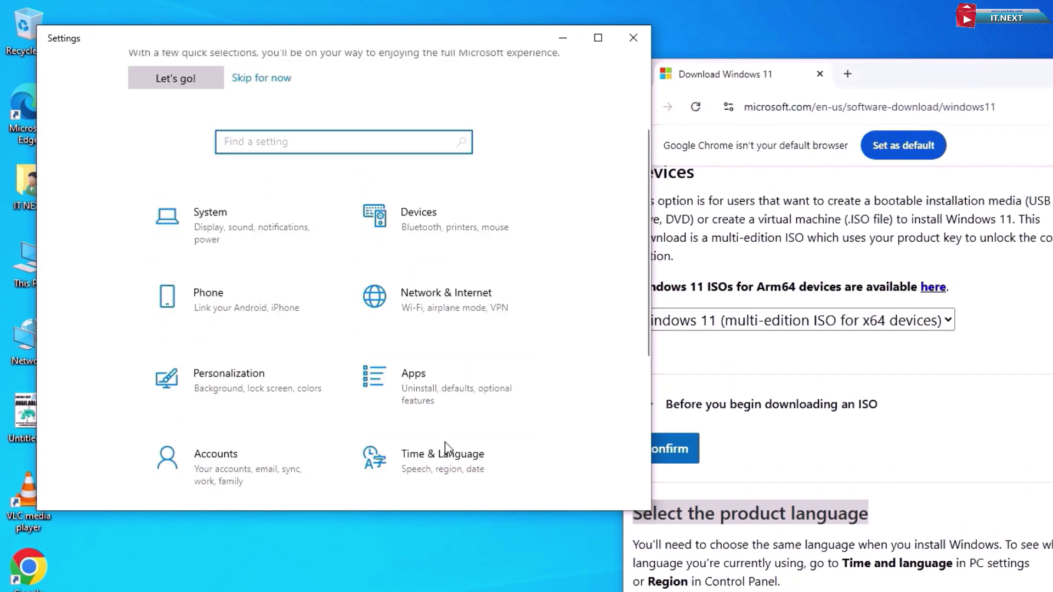
click(447, 458)
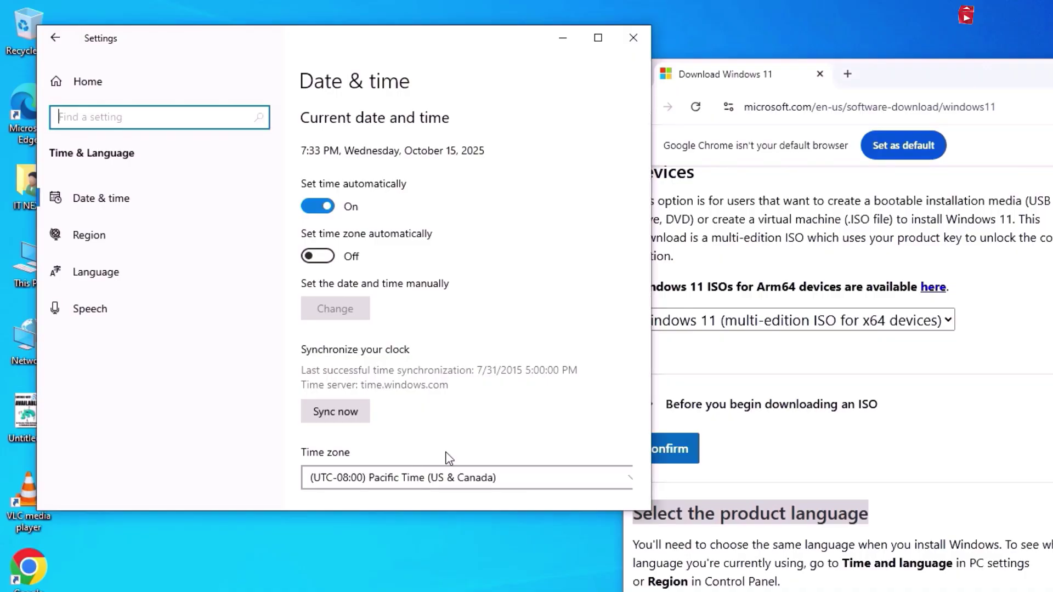
click(598, 38)
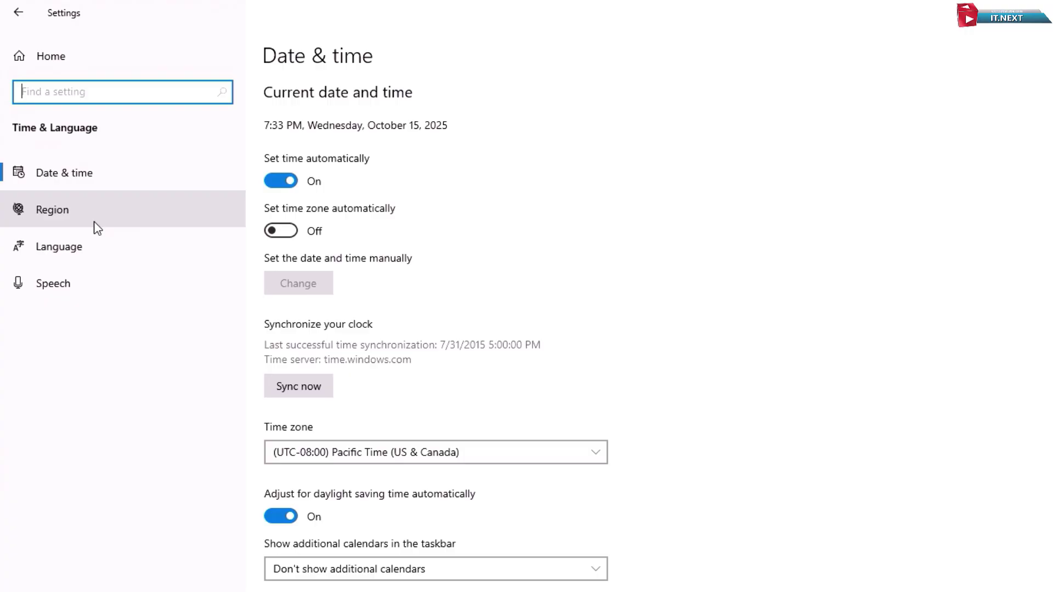
click(52, 248)
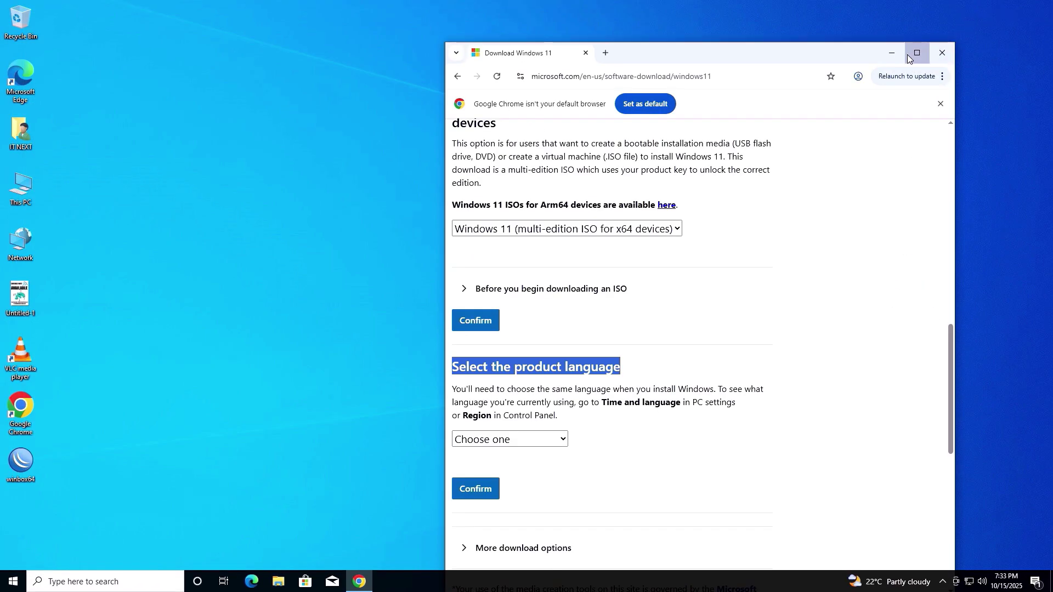
Maximize Chrome, confirm English (United States), and download the 7.2 GB Win11_25H2_English_x64.iso
click(921, 55)
click(267, 330)
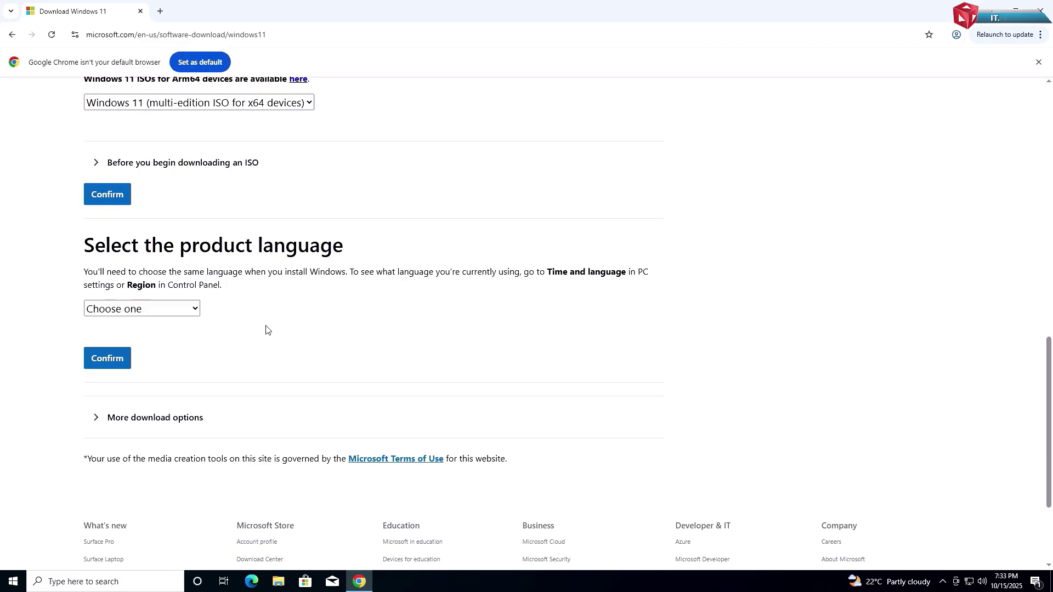
click(170, 310)
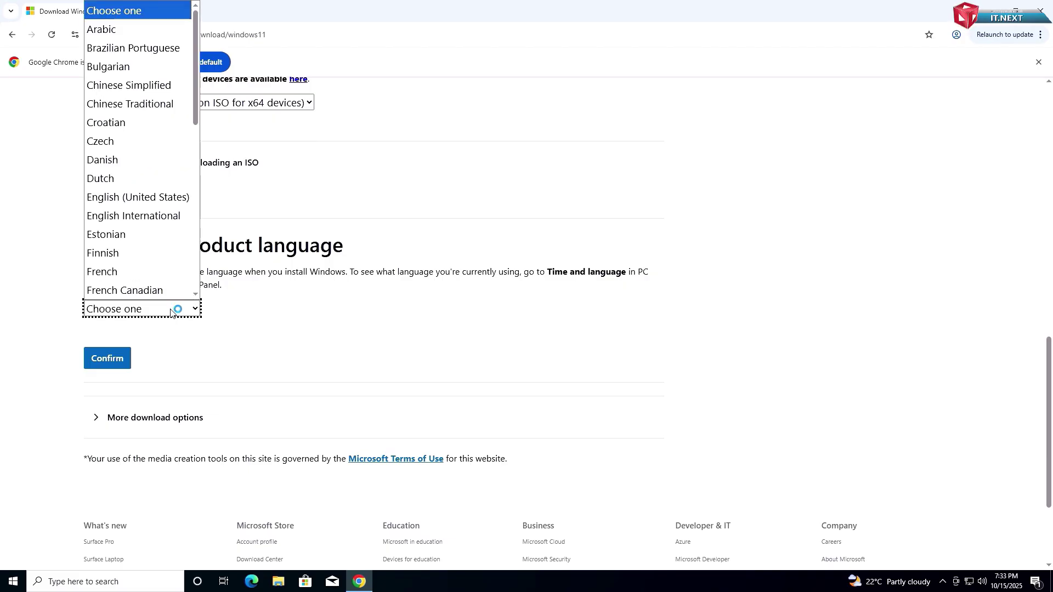
click(154, 199)
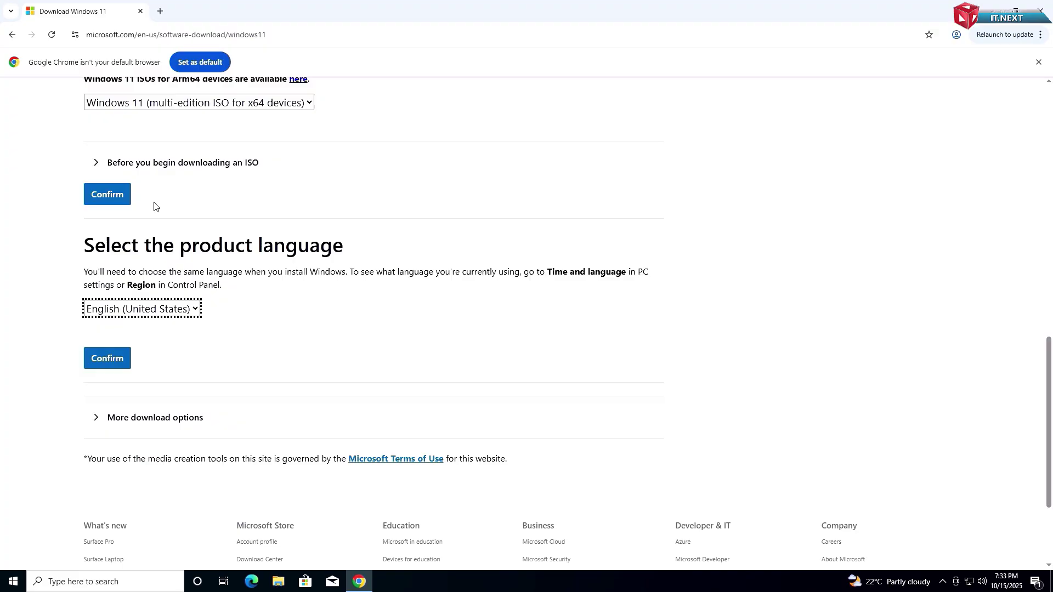
click(116, 363)
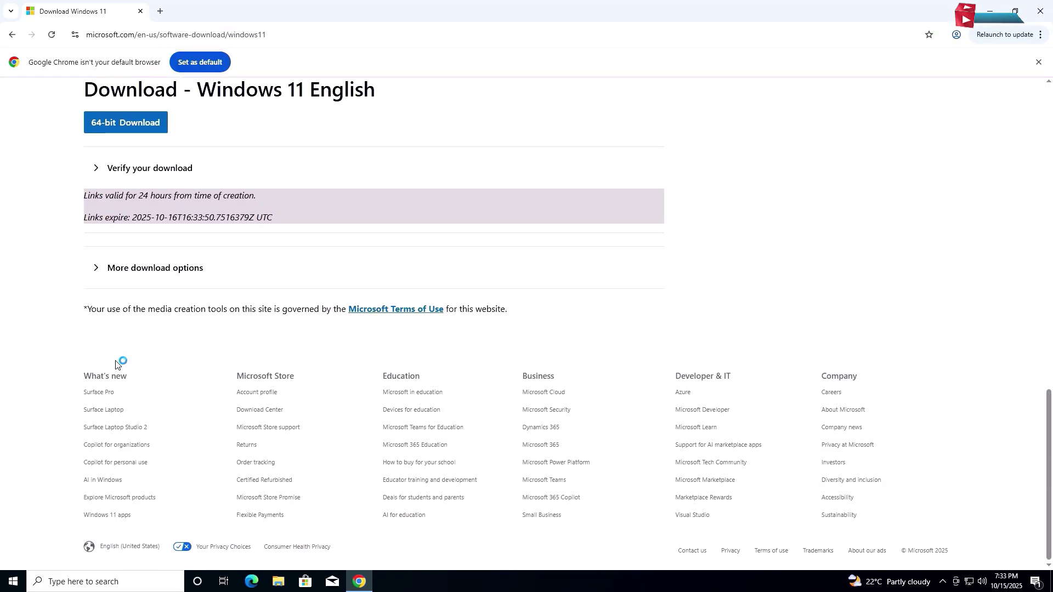
scroll(268, 258, up, 1)
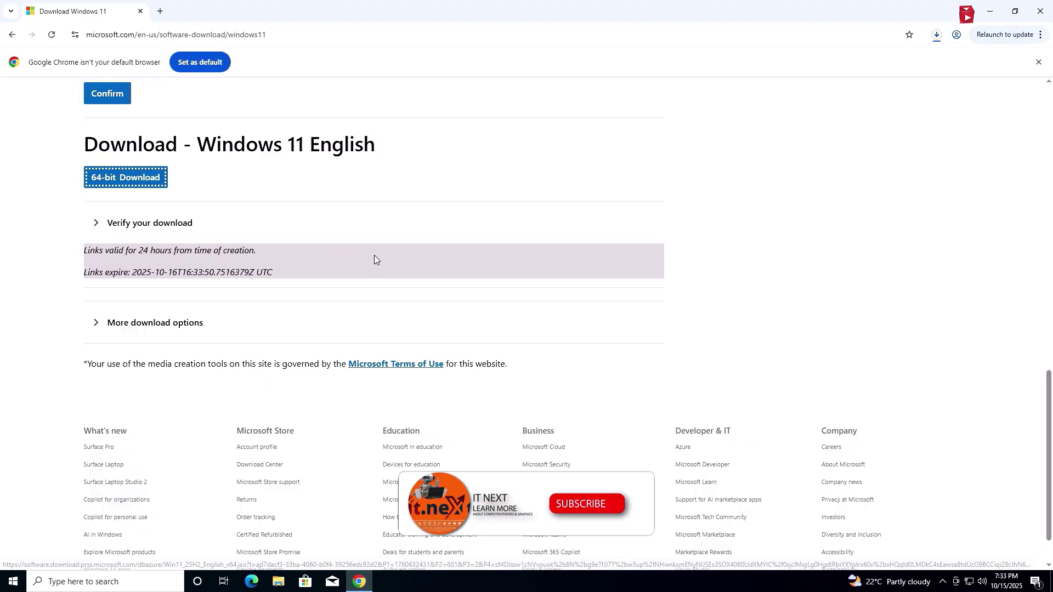
click(937, 39)
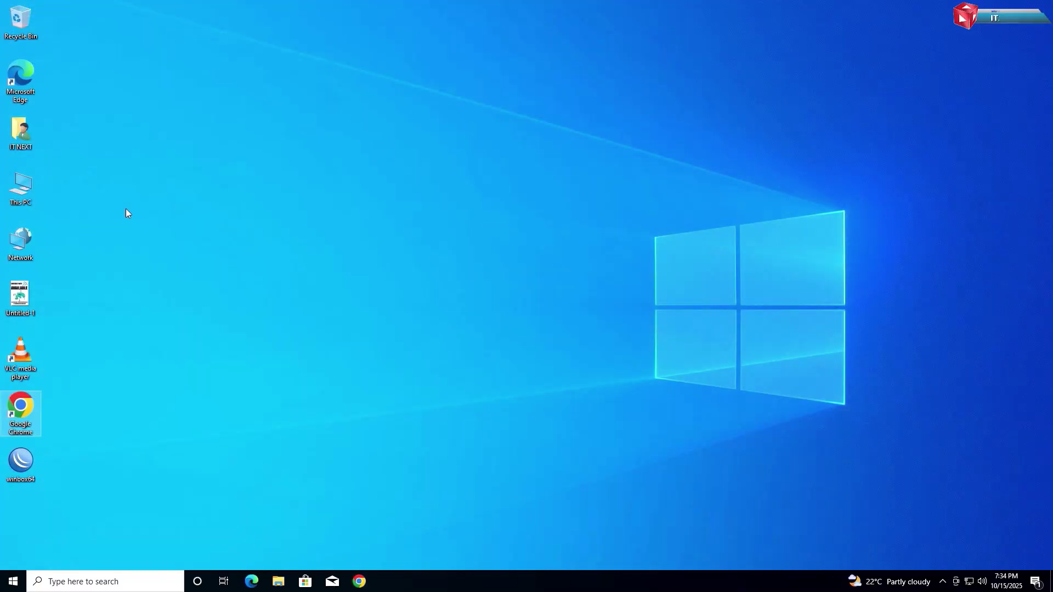
Refresh the desktop and open the Downloads folder in File Explorer
right_click(126, 209)
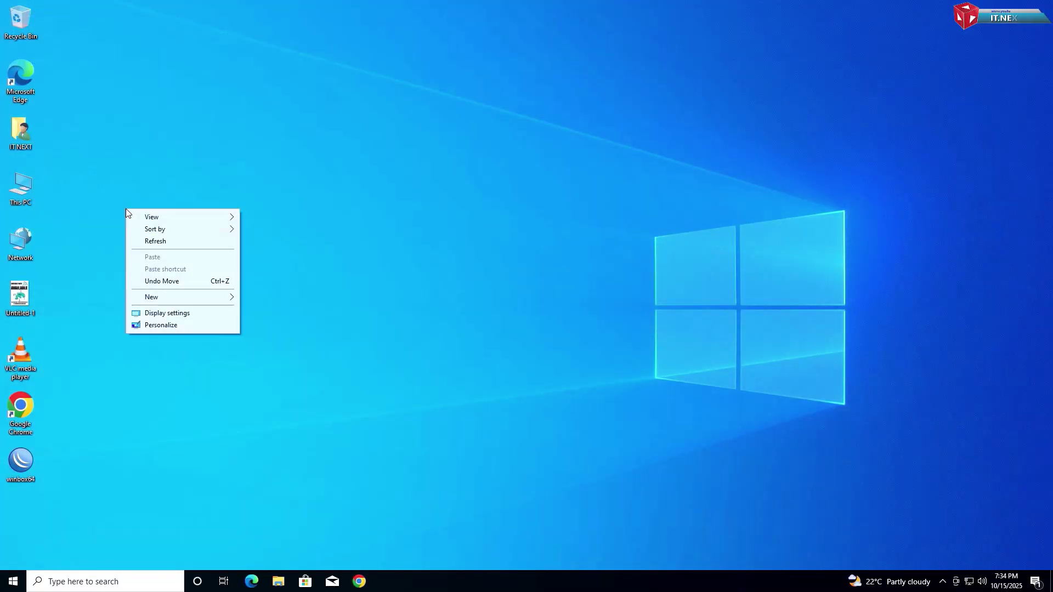
click(158, 241)
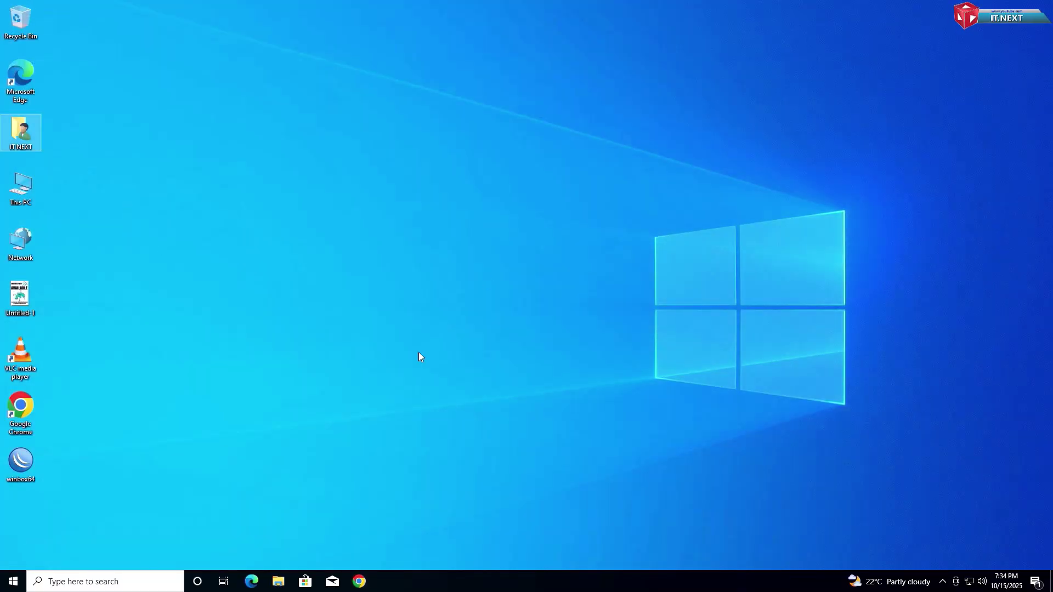
click(277, 586)
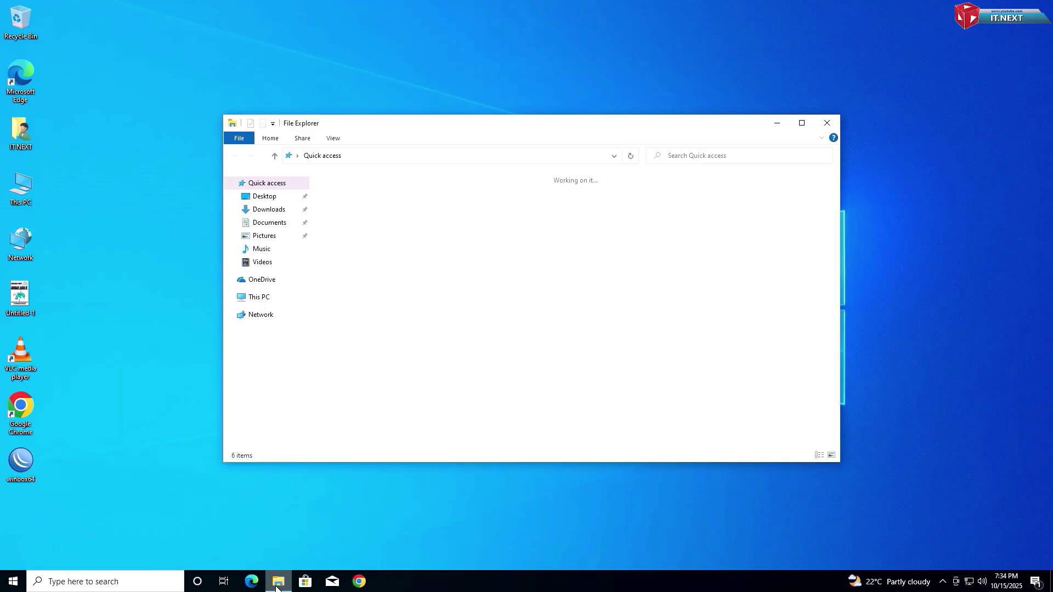
click(270, 210)
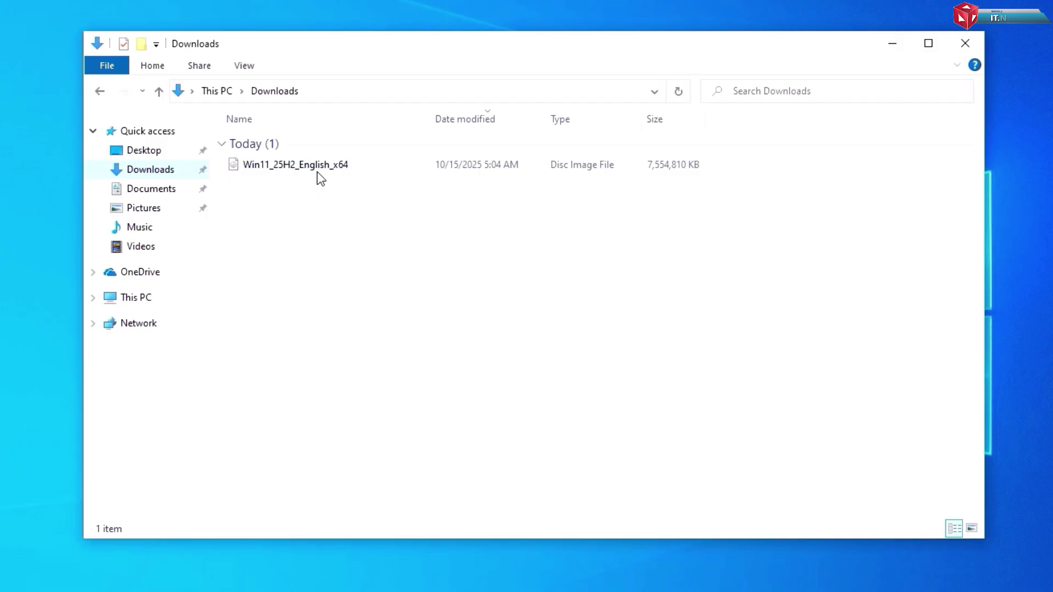
Mount the Win11 ISO and view it as DVD Drive (E:) under This PC
right_click(321, 170)
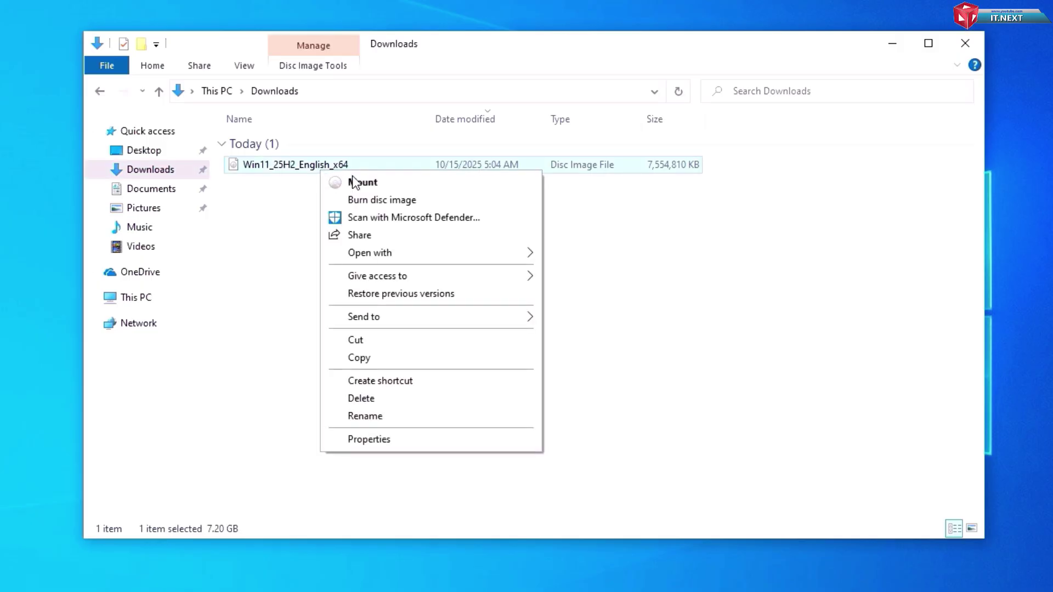
click(370, 185)
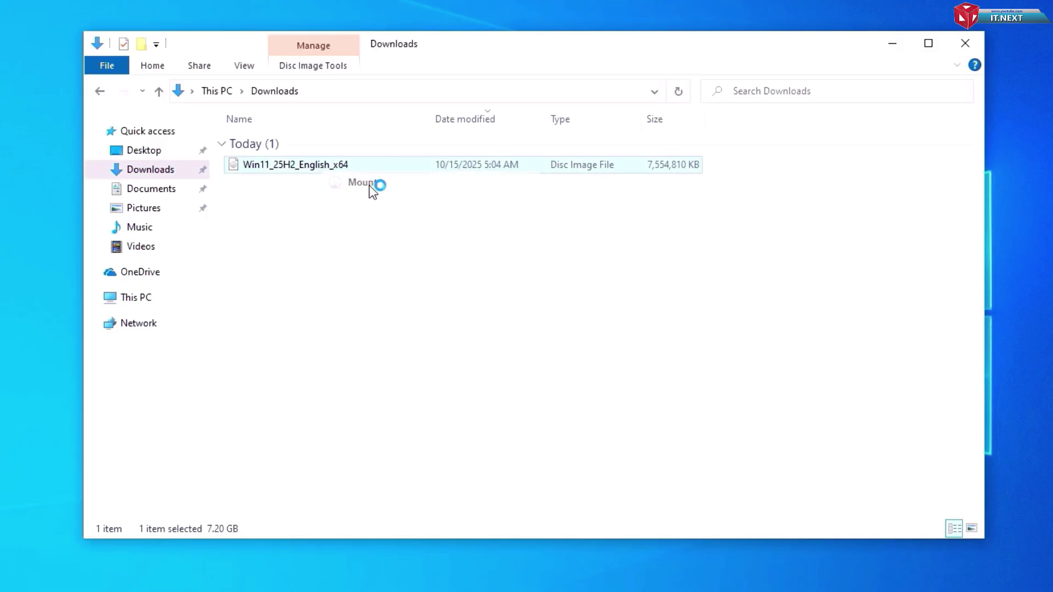
drag(323, 353, 293, 117)
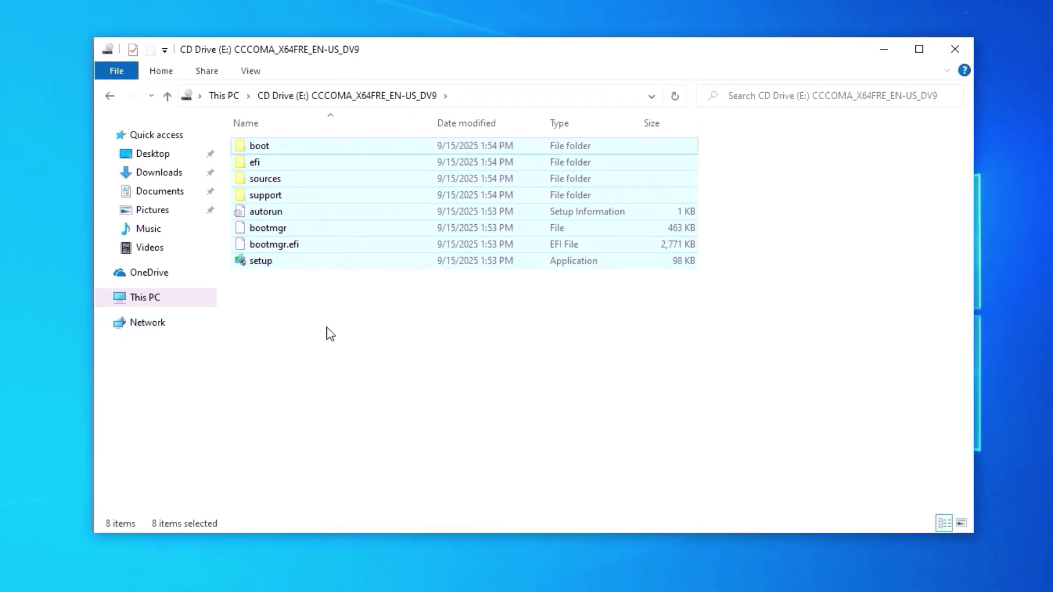
click(240, 306)
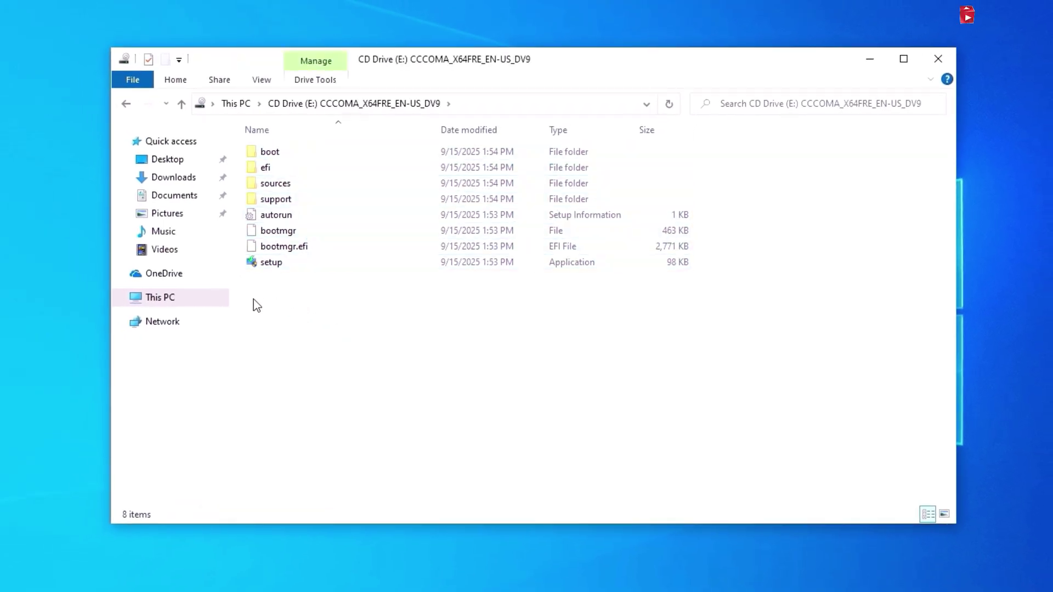
click(164, 305)
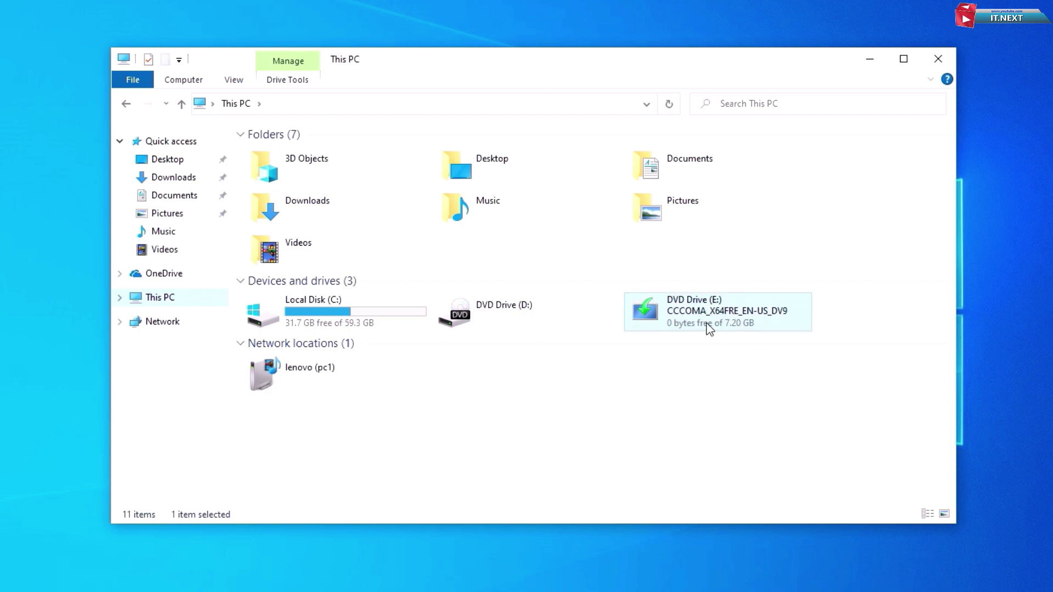
mouse_move(706, 322)
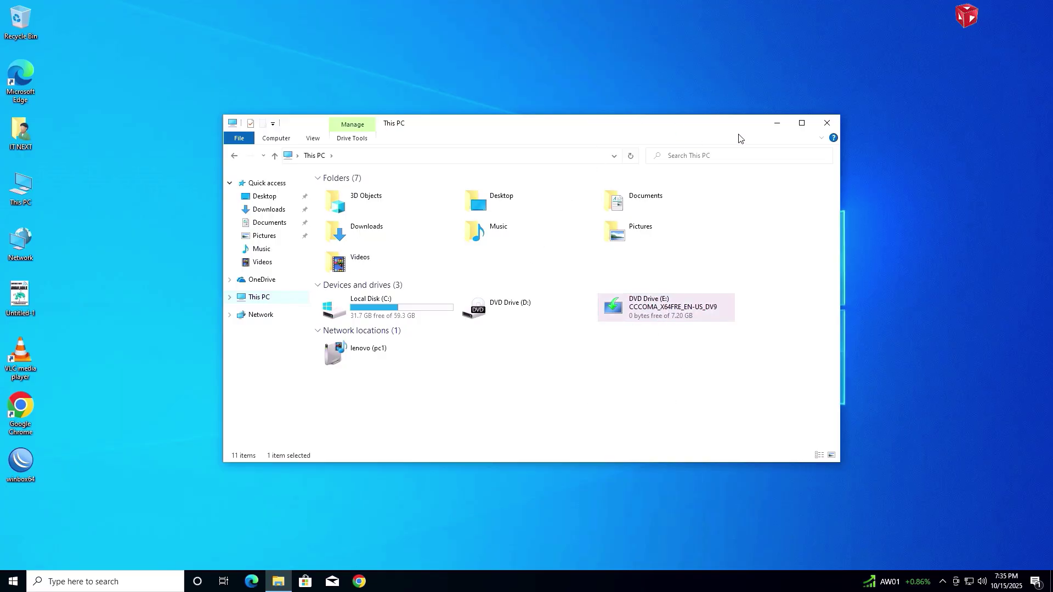
Search 'cmd' and run Command Prompt as administrator, approving the UAC prompt
click(11, 584)
text(cmd)
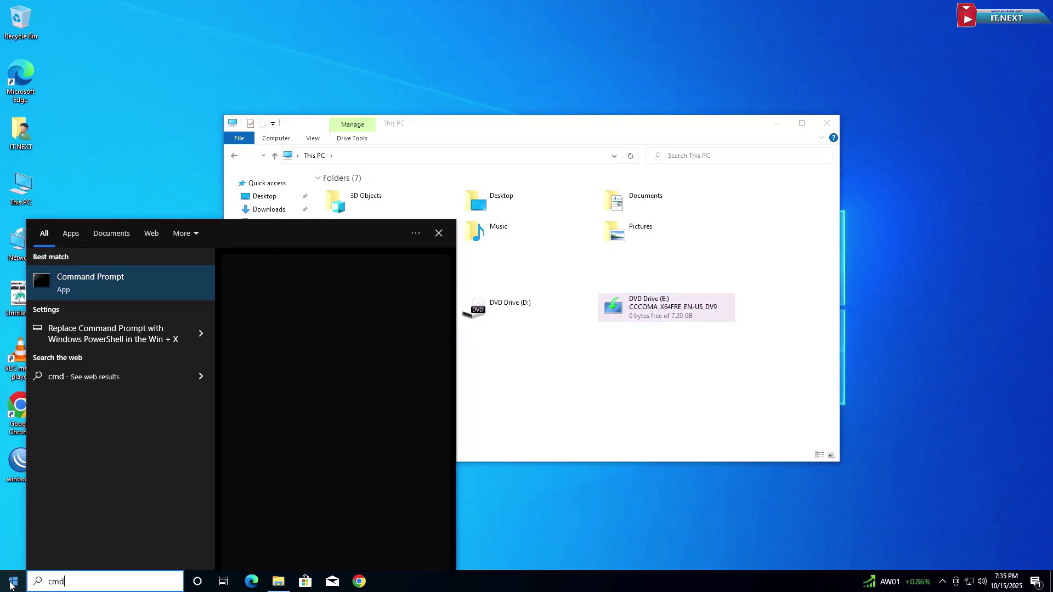
right_click(120, 287)
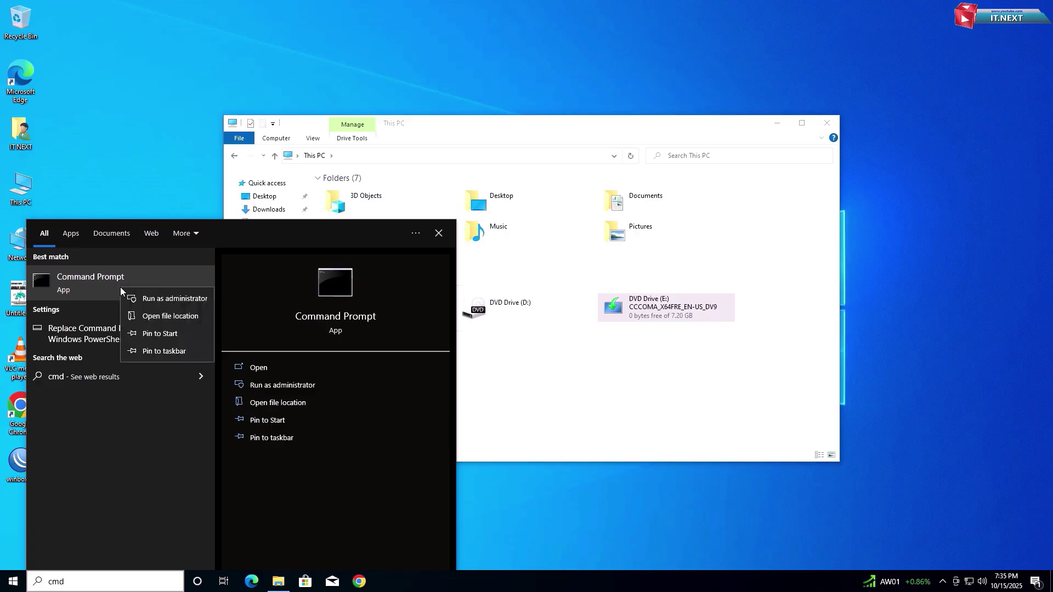
click(159, 300)
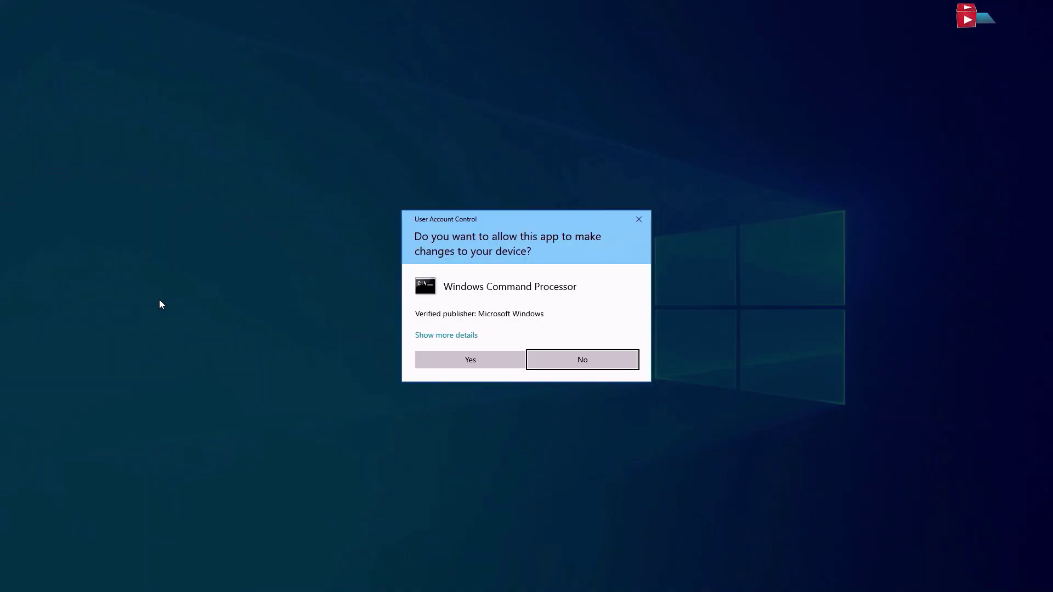
click(458, 351)
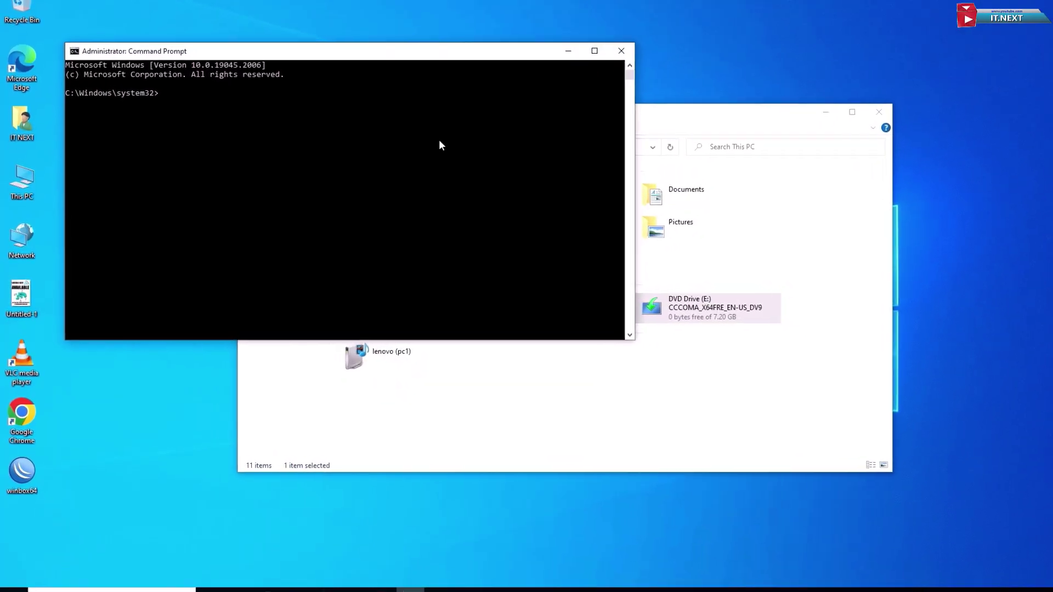
Switch to drive E: and run setup.exe /product server
drag(486, 51, 519, 113)
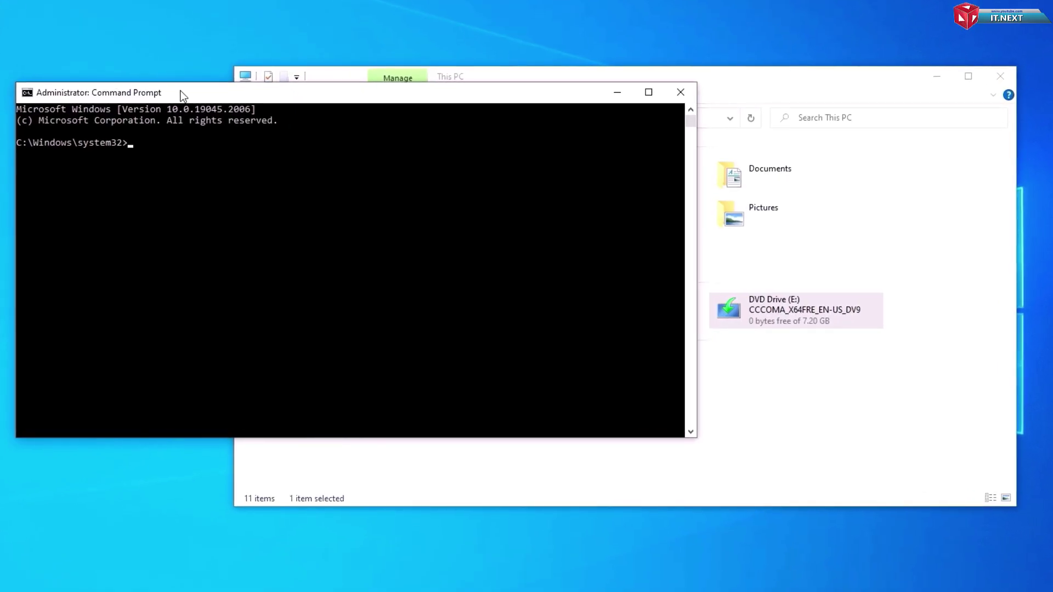
text(E:)
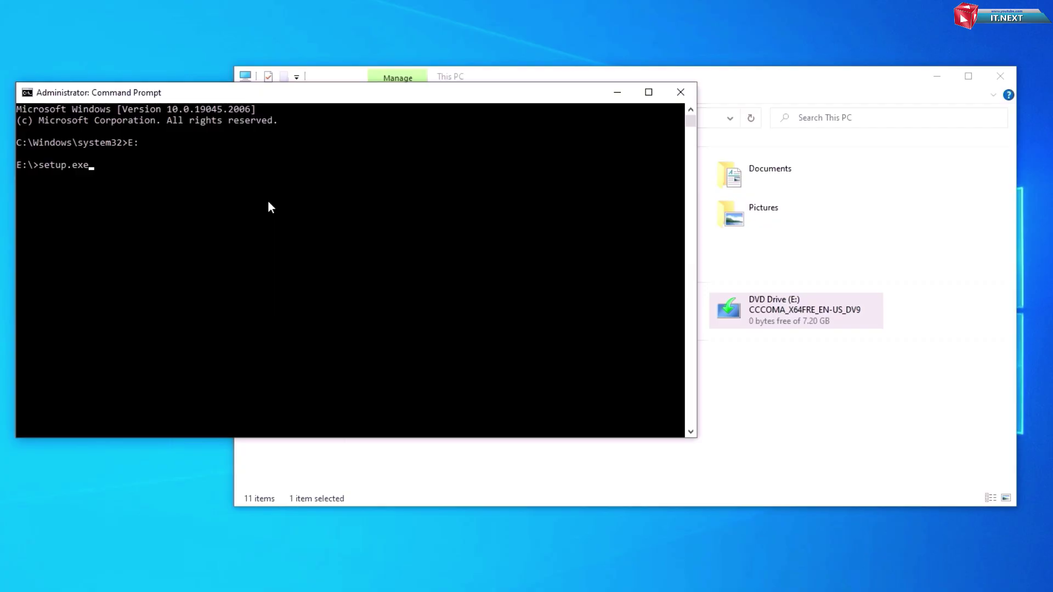
text(/product)
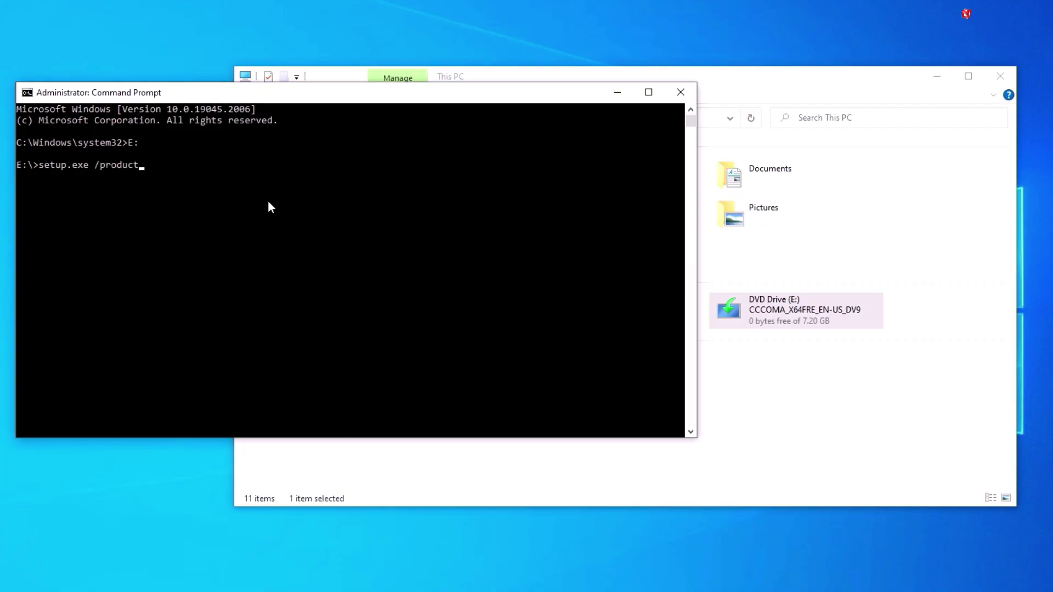
text( server)
key(Return)
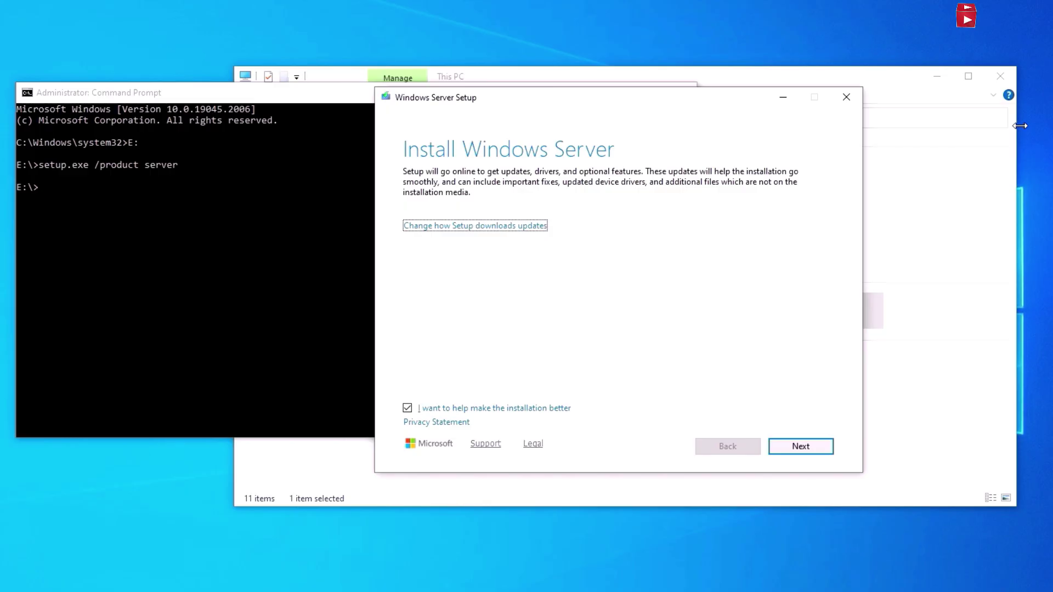
Close File Explorer, set setup updates to 'Not right now', and accept the license terms
click(1005, 80)
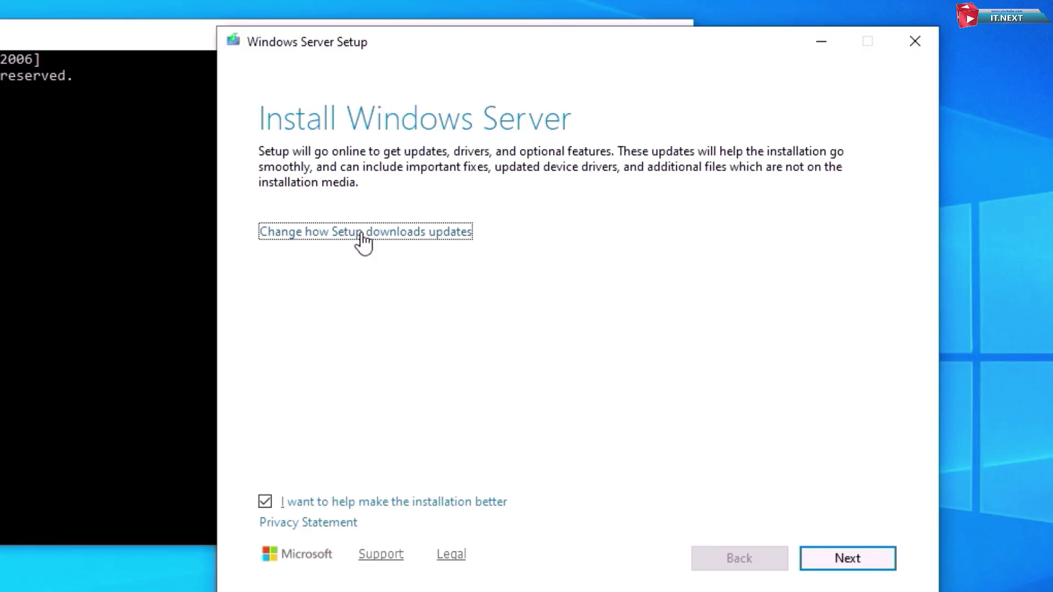
click(362, 233)
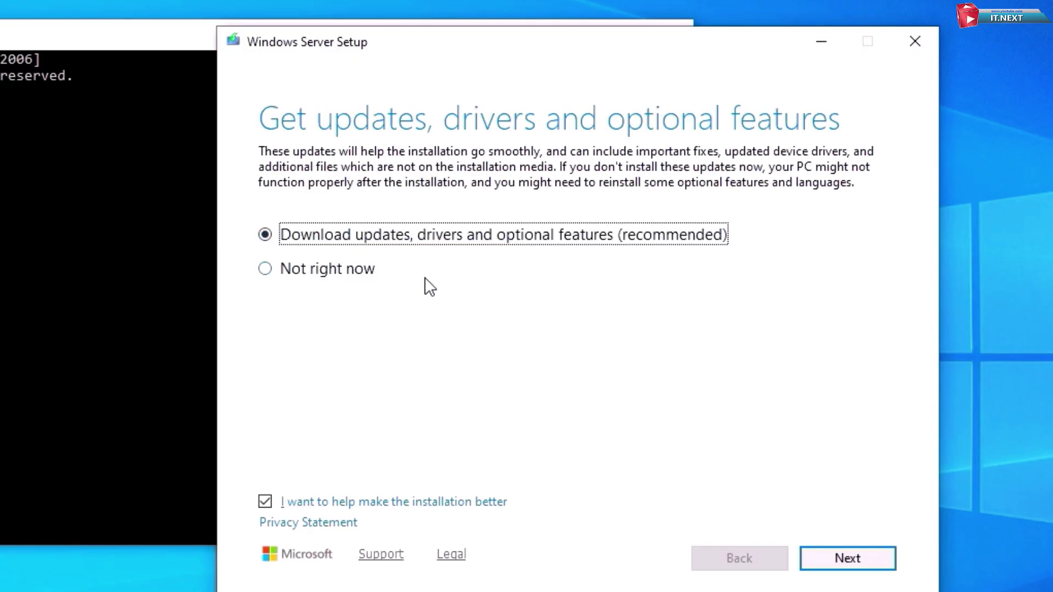
click(325, 271)
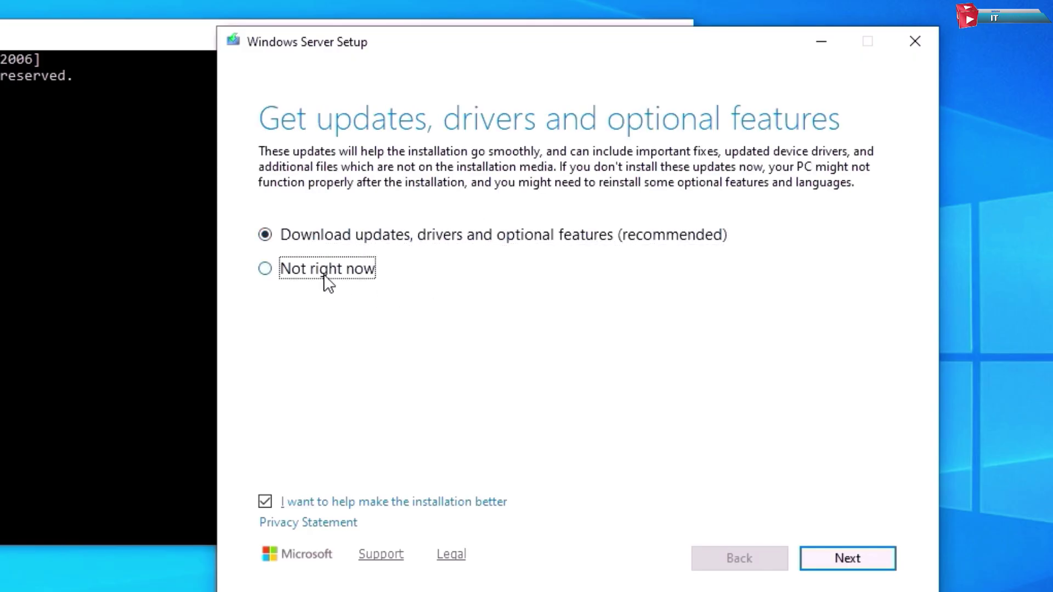
click(851, 554)
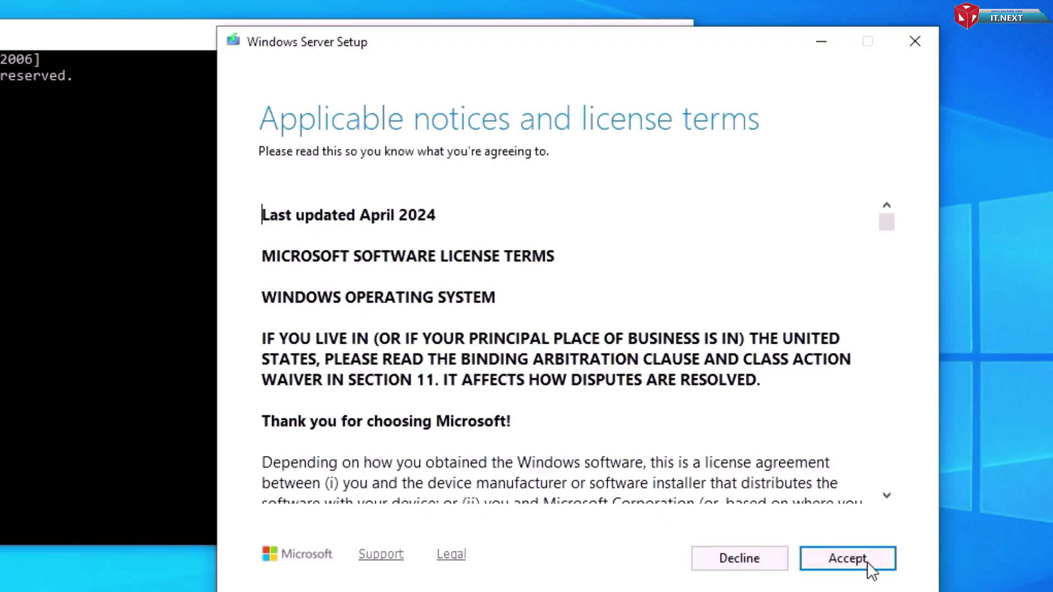
click(869, 563)
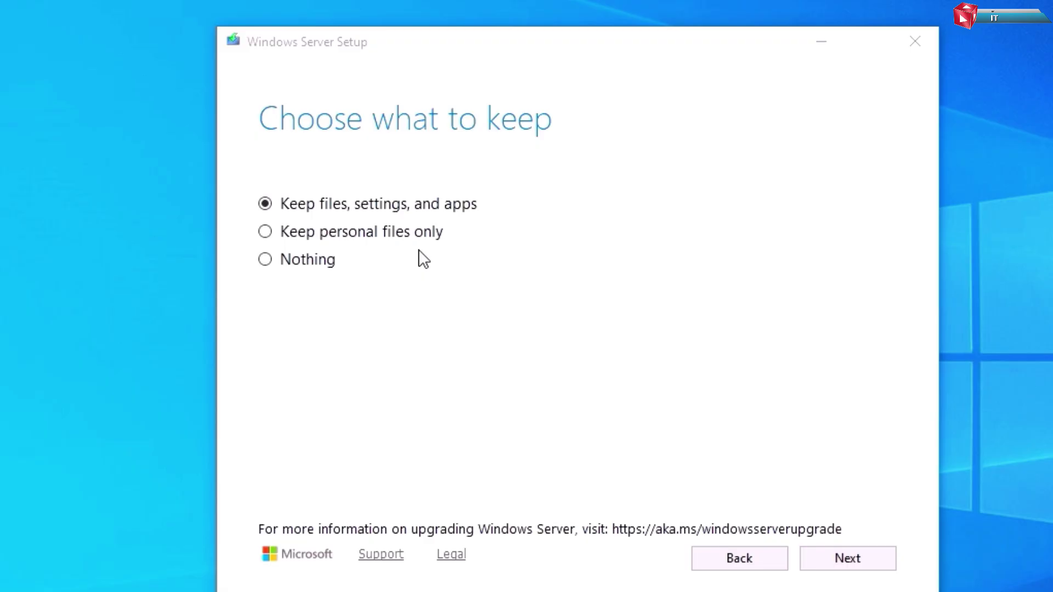
Proceed with 'Keep files, settings, and apps' selected and let installation complete
click(848, 561)
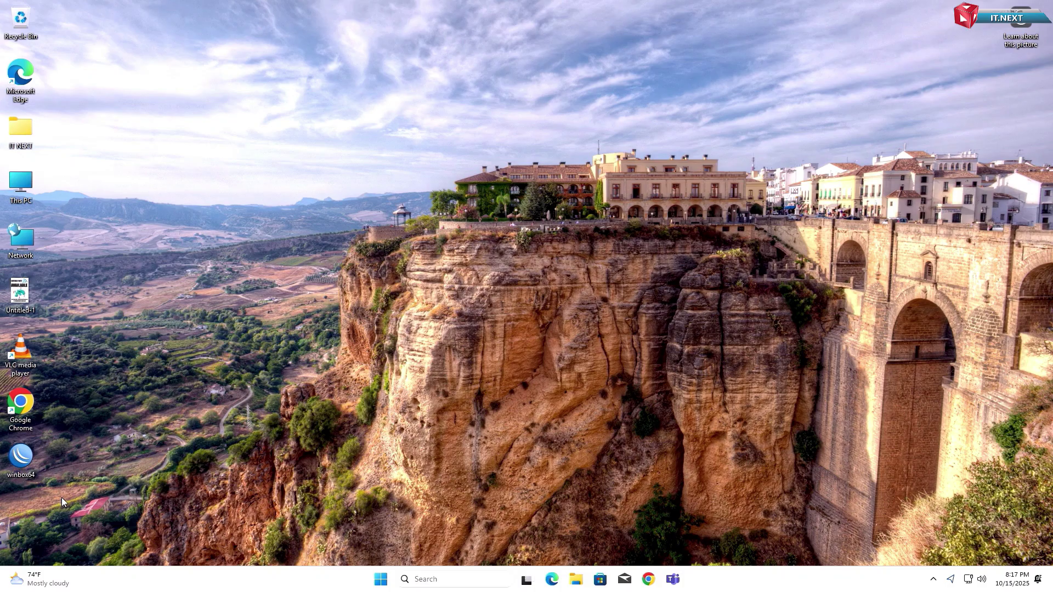
Open IT NEXT and Downloads to find the ISO, then bring up This PC's options
drag(61, 498, 15, 25)
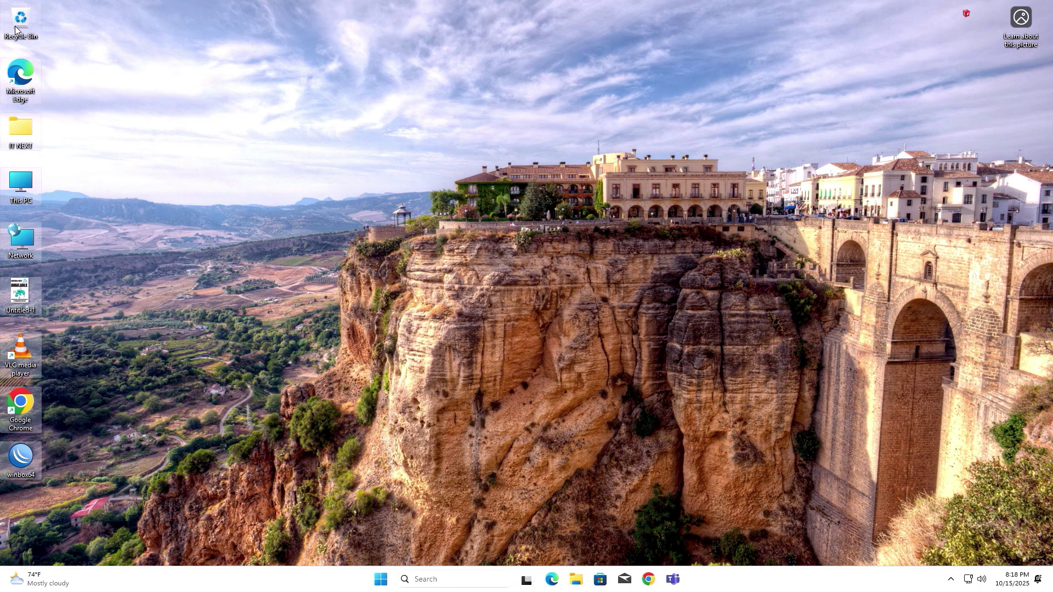
click(178, 238)
double_click(28, 140)
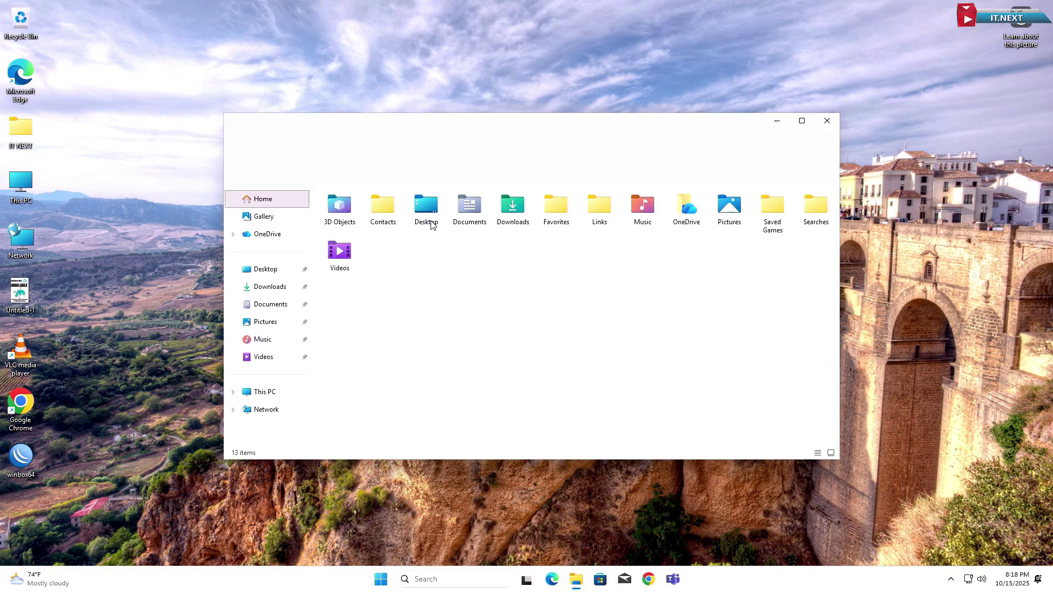
double_click(512, 211)
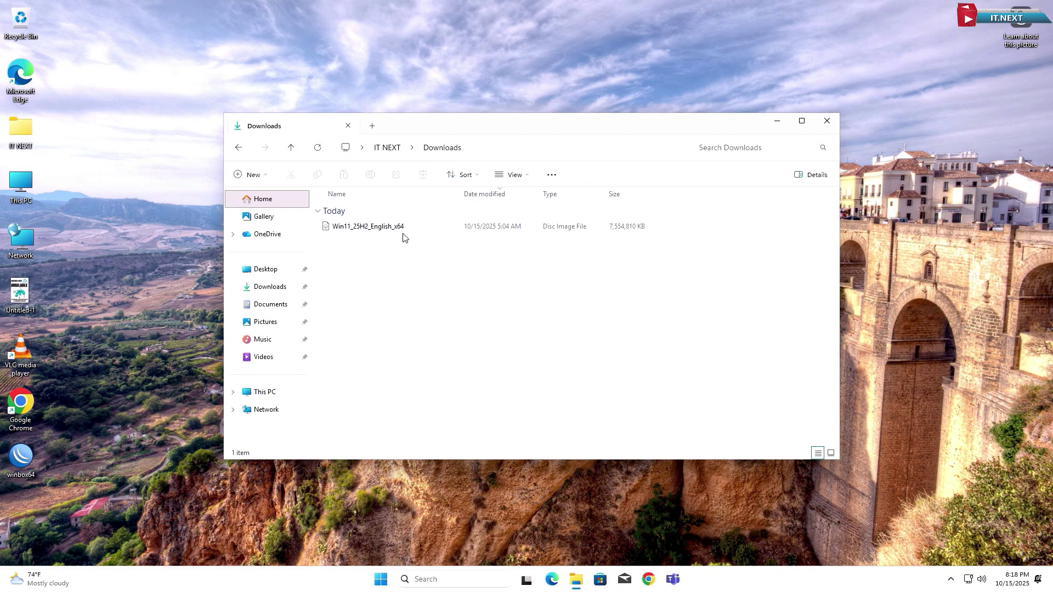
click(777, 121)
right_click(20, 189)
Open system properties, verify Windows 11 Pro version 25H2, then close Settings
click(82, 318)
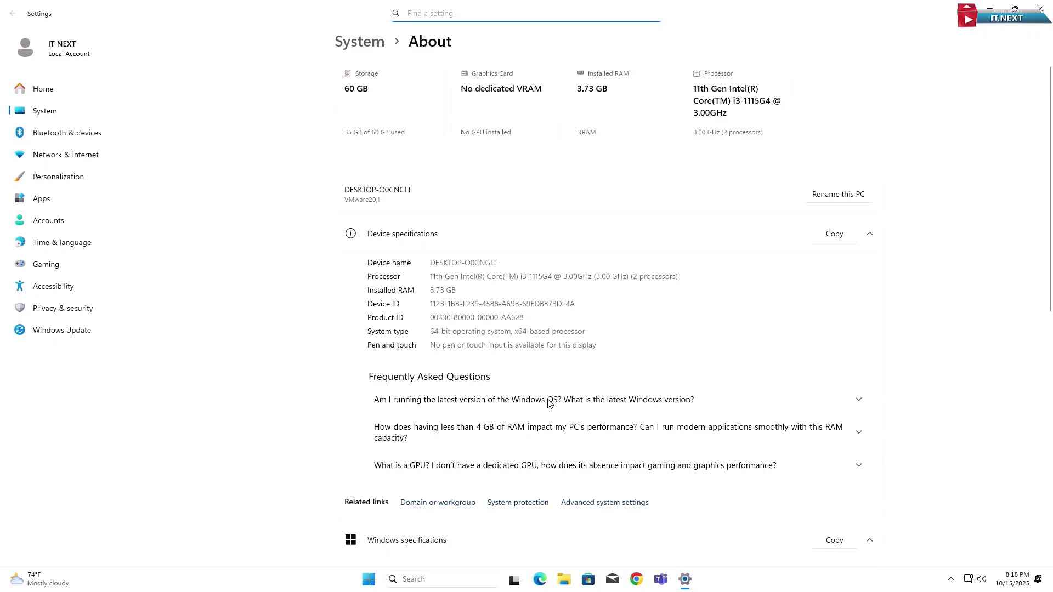
scroll(550, 403, down, 5)
double_click(439, 278)
click(551, 353)
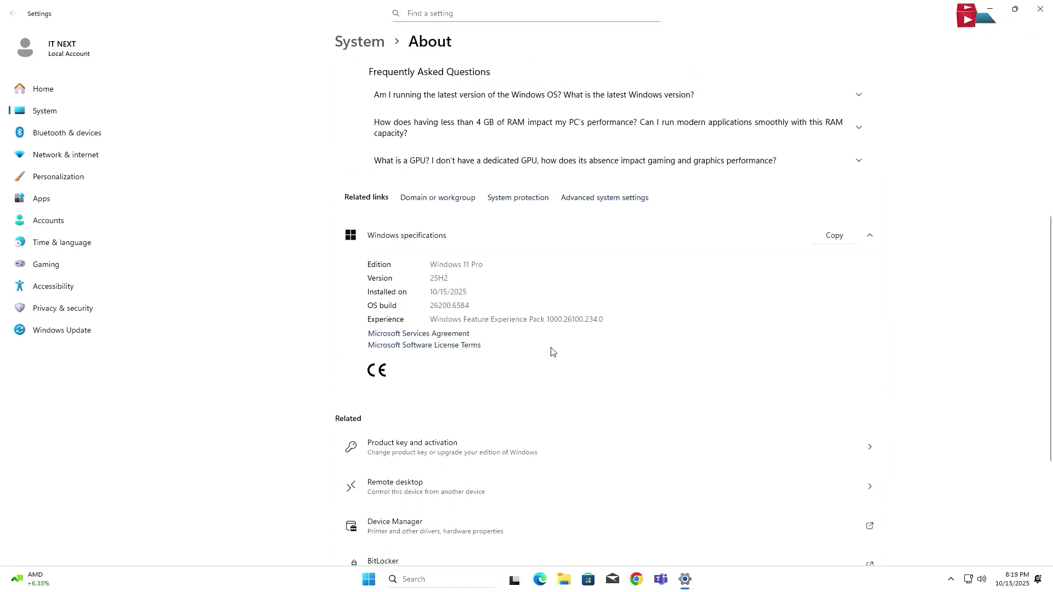
click(1041, 8)
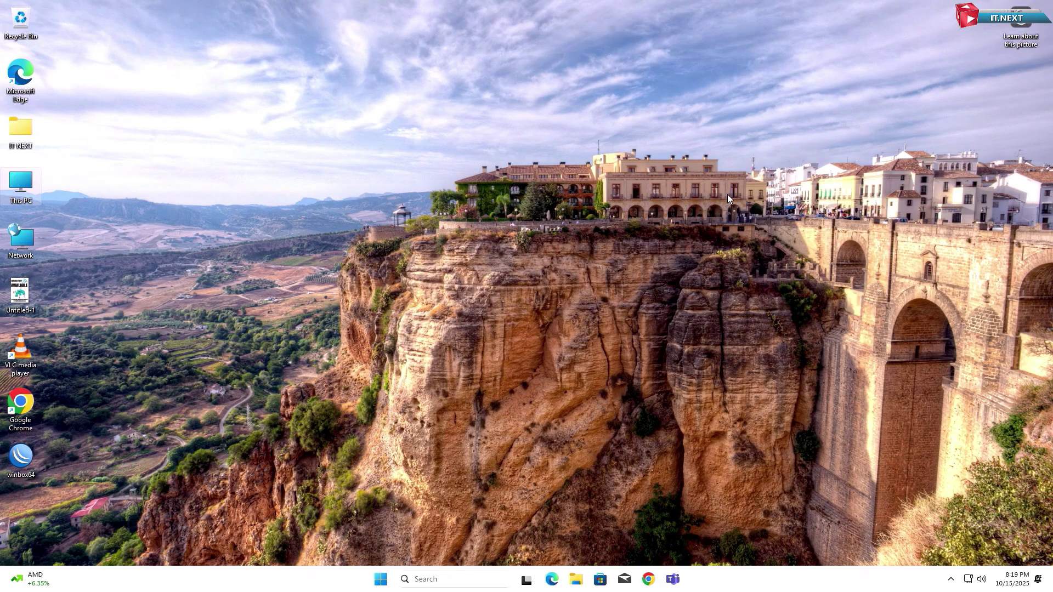
right_click(561, 190)
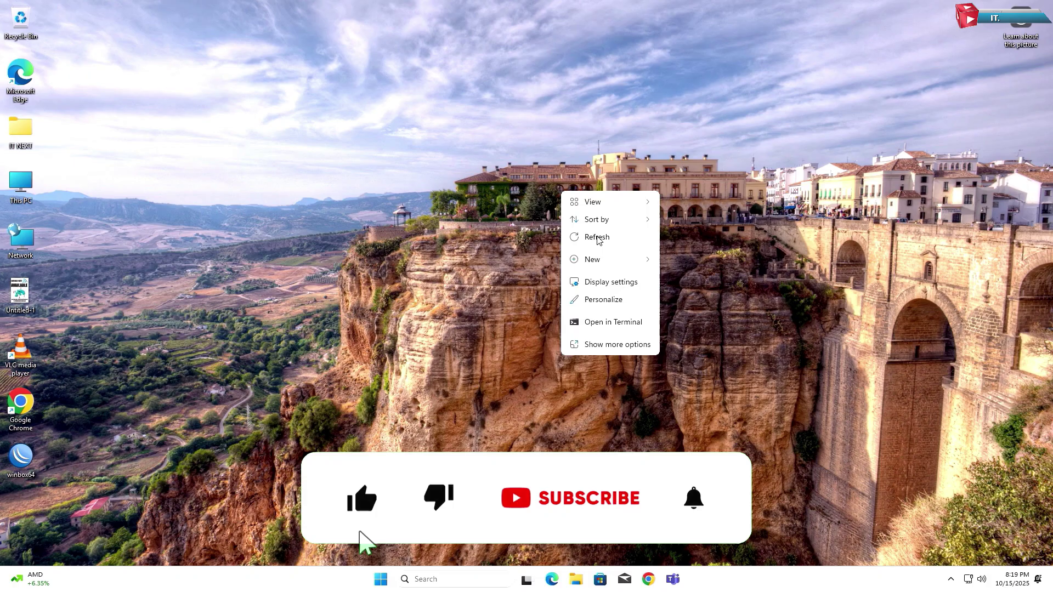
click(597, 237)
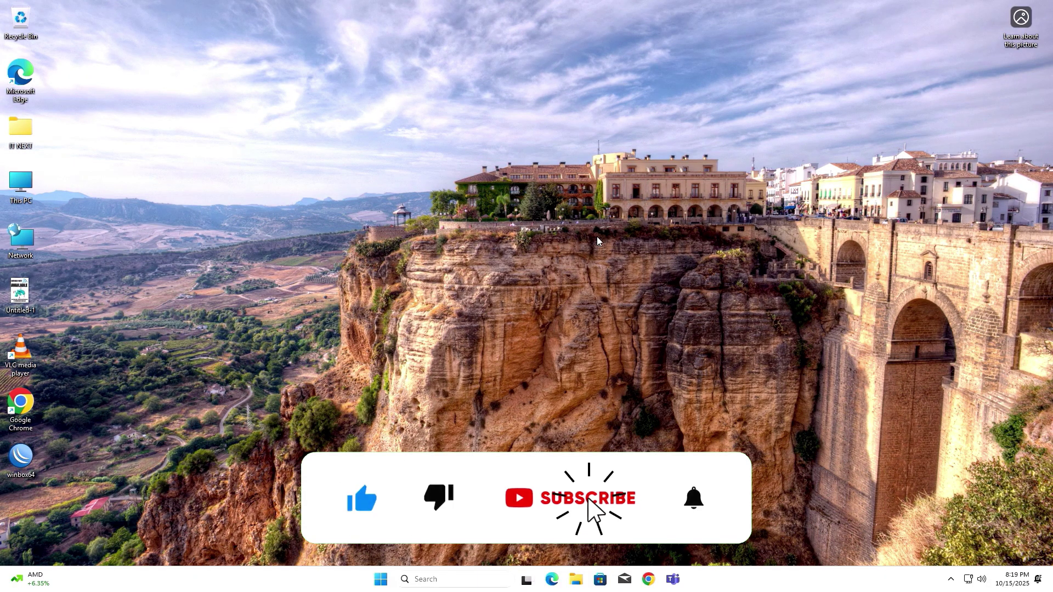